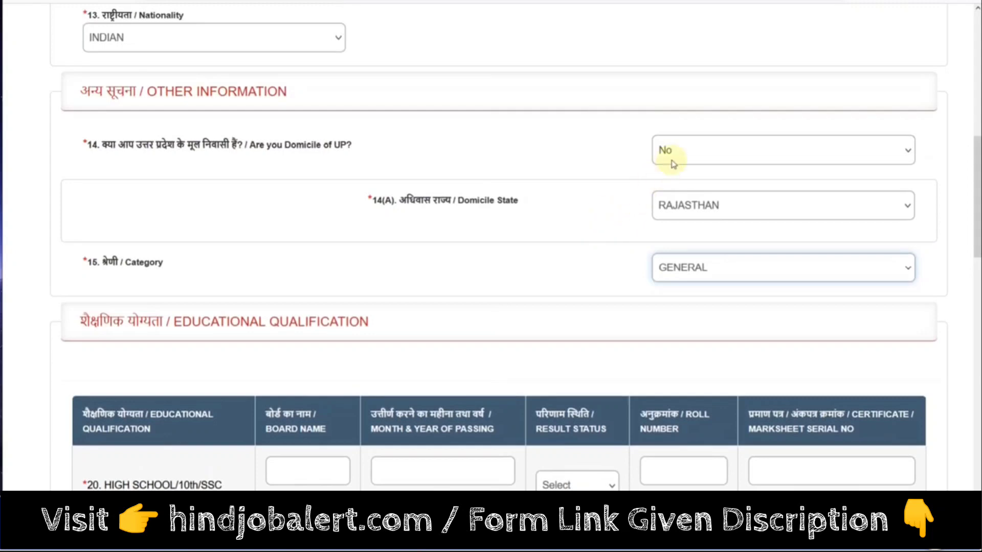
Answer Yes to question 14, whether the applicant is domiciled in UP
left_click(673, 155)
left_click(674, 196)
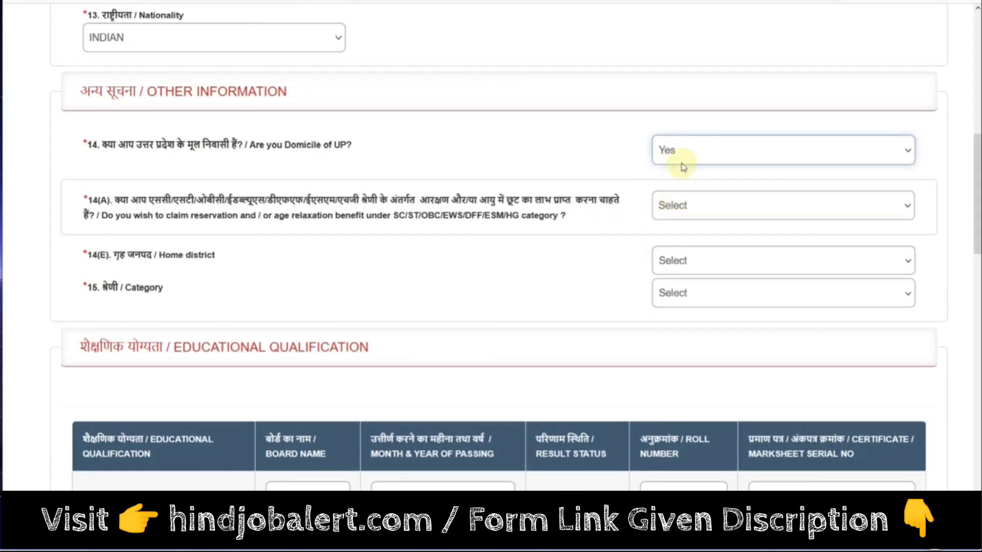
left_click(711, 107)
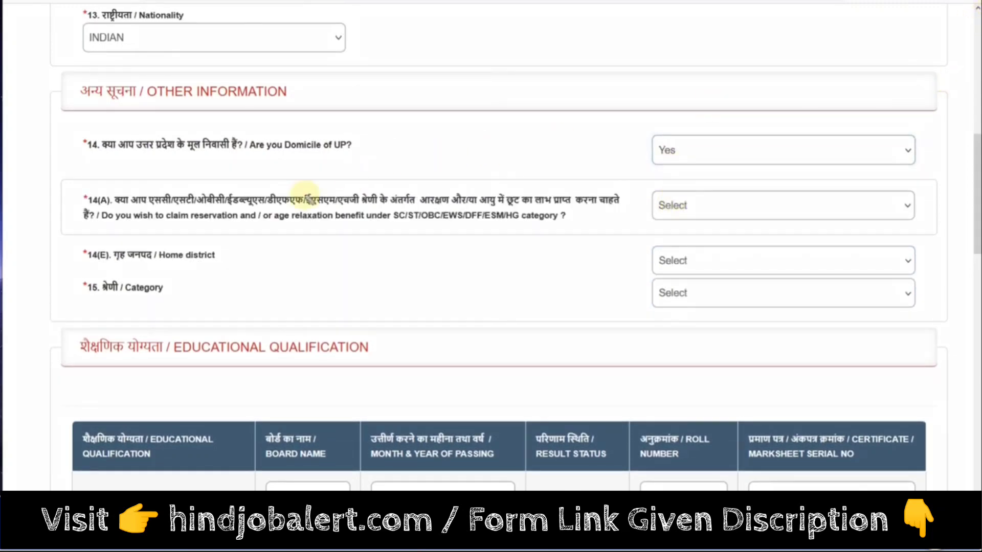
Answer No to claiming the reservation or age relaxation benefit in 14(A) and set the category to GENERAL
left_click_drag(133, 223, 522, 228)
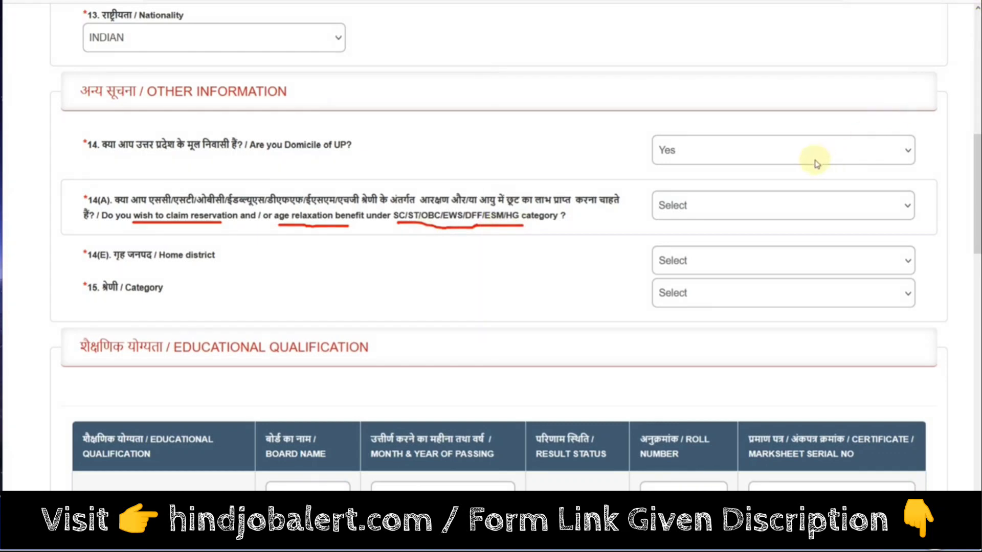
left_click(729, 207)
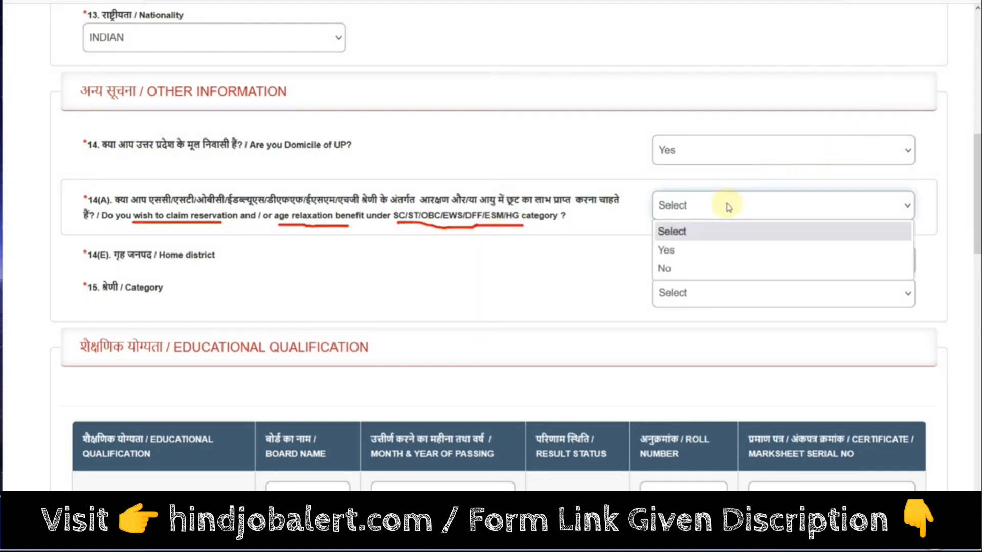
left_click(691, 268)
left_click(697, 294)
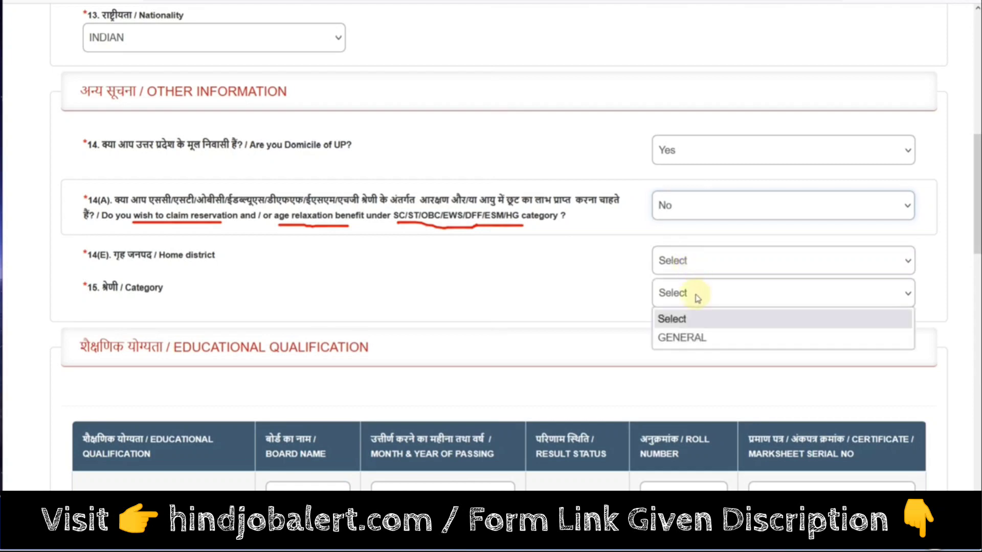
left_click(697, 336)
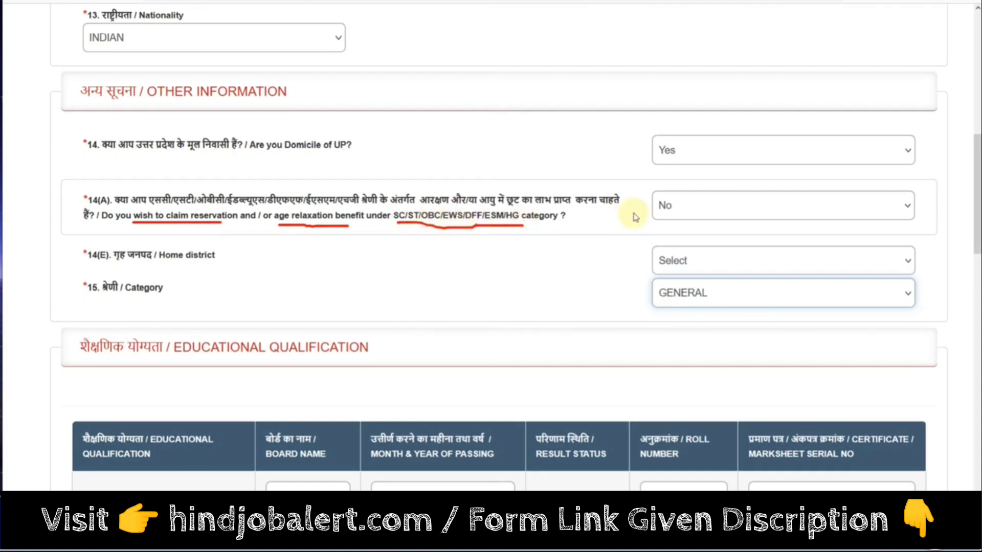
Change the answer to the reservation and age relaxation claim in 14(A) to Yes
left_click(666, 207)
left_click(675, 249)
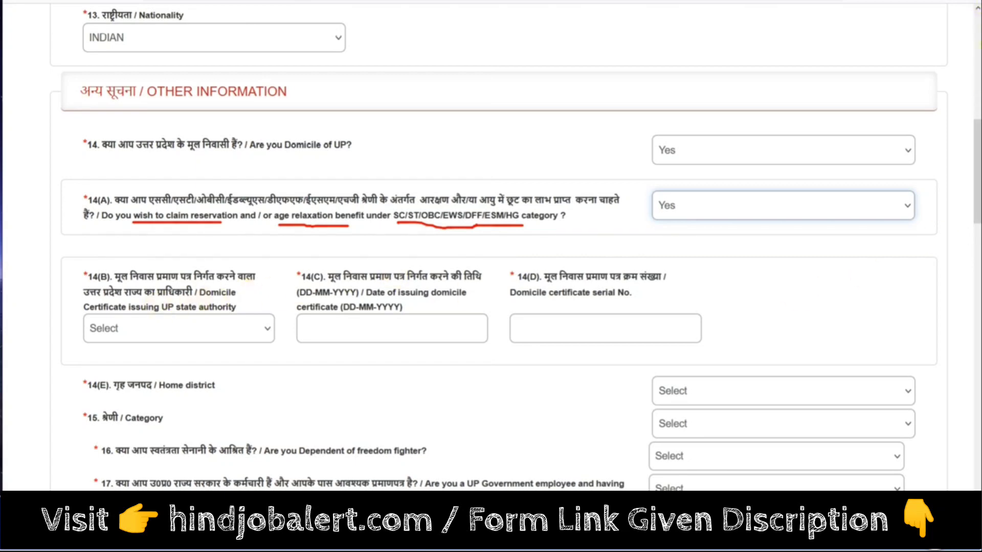
mouse_move(74, 269)
left_mouse_down()
mouse_move(153, 301)
mouse_move(251, 316)
left_mouse_up()
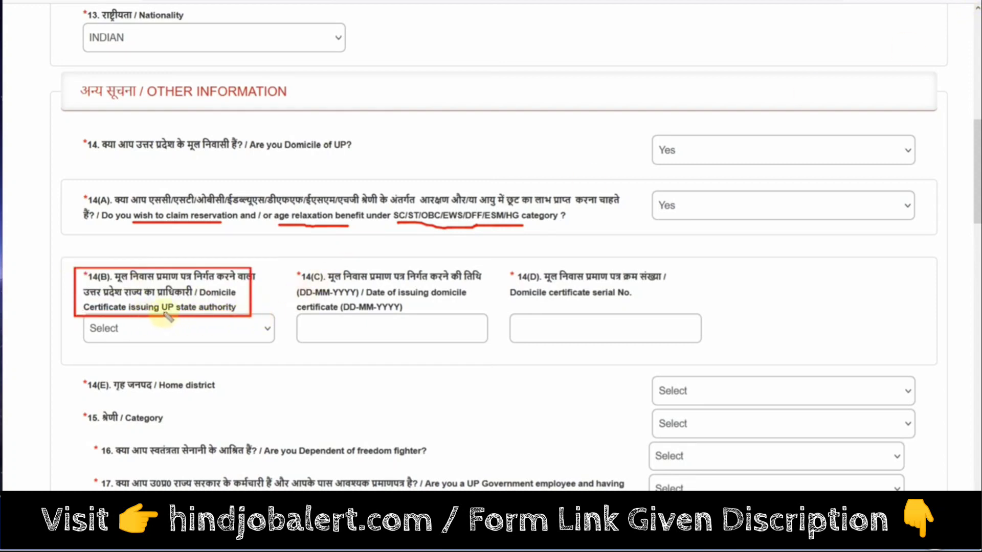
left_click_drag(173, 313, 206, 314)
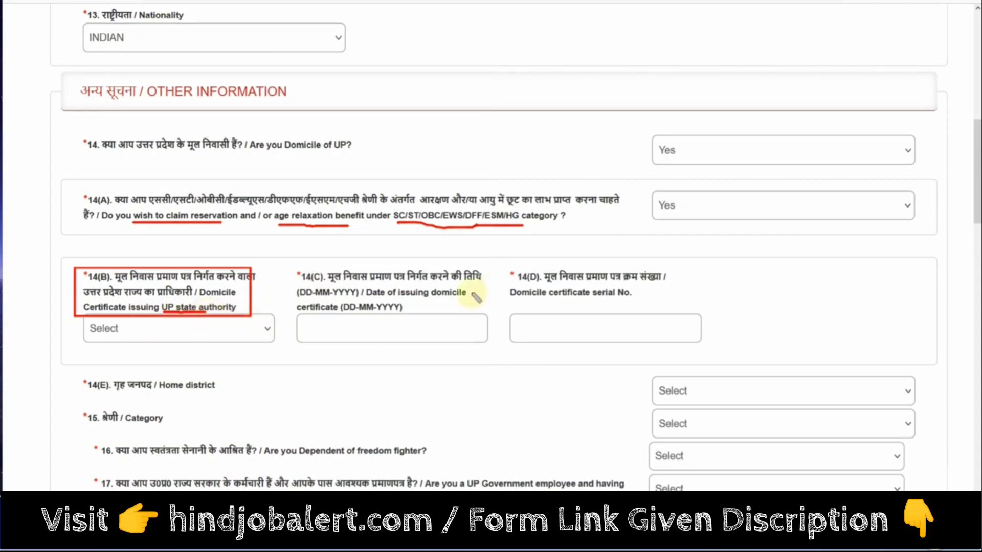
left_click_drag(418, 303, 446, 299)
left_click_drag(537, 304, 612, 305)
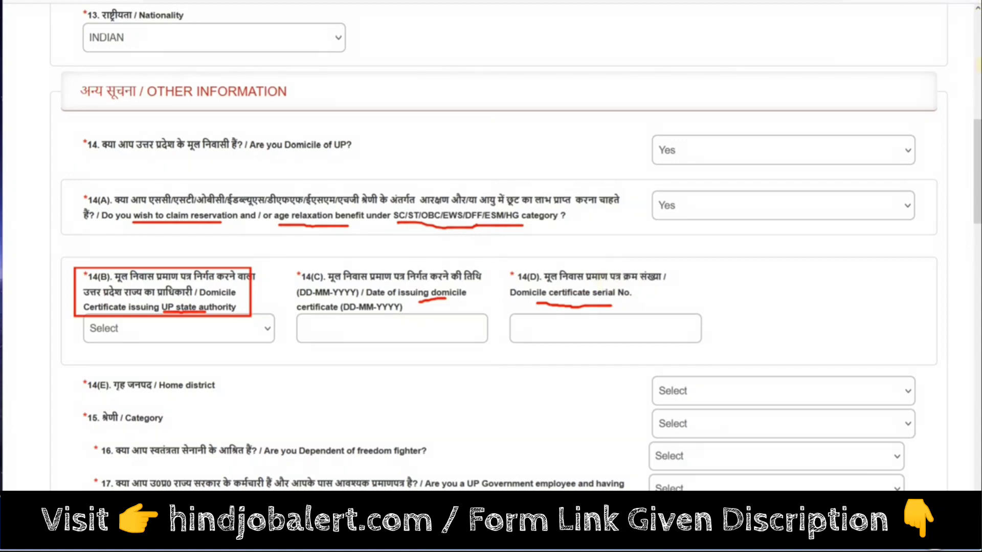
mouse_move(671, 358)
left_mouse_down()
mouse_move(350, 348)
mouse_move(22, 153)
left_mouse_up()
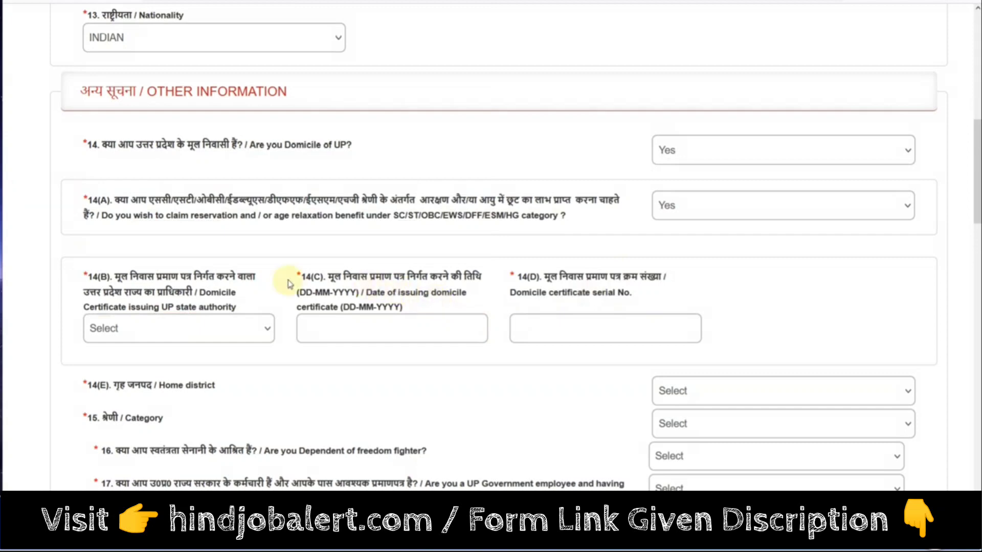
Set the domicile certificate's issuing authority to TEHSILDAR and its date of issue to 16-01-2021
scroll(290, 284, "down", 2)
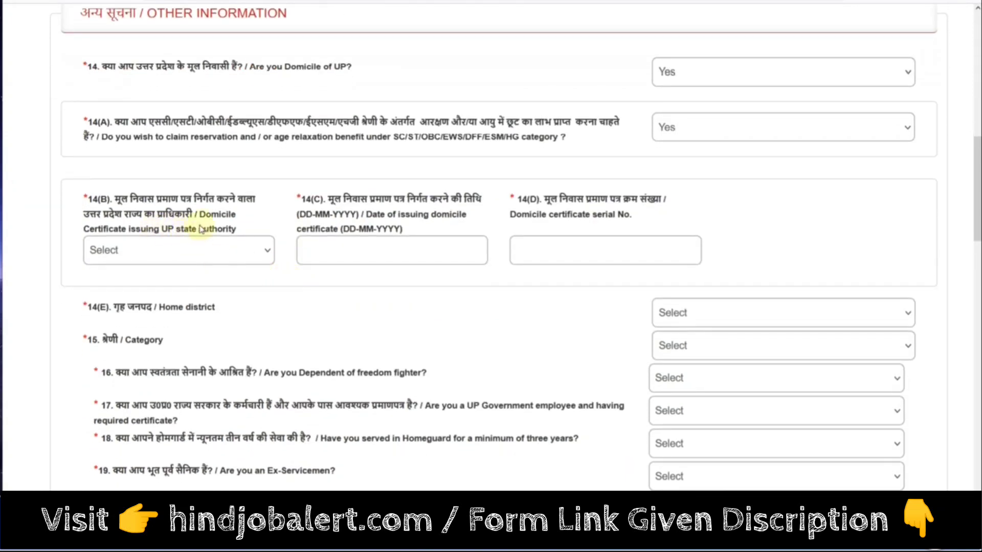
left_click(193, 248)
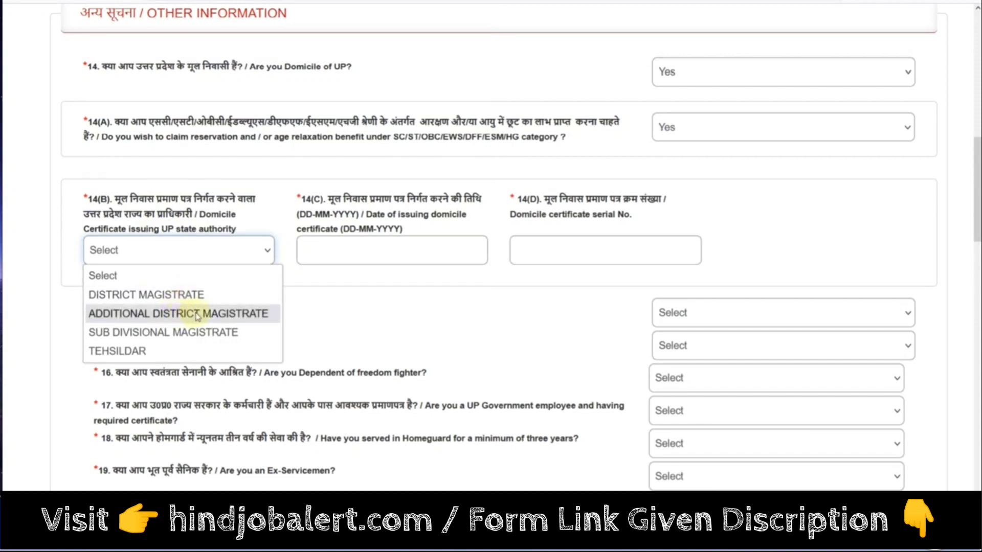
left_click(153, 353)
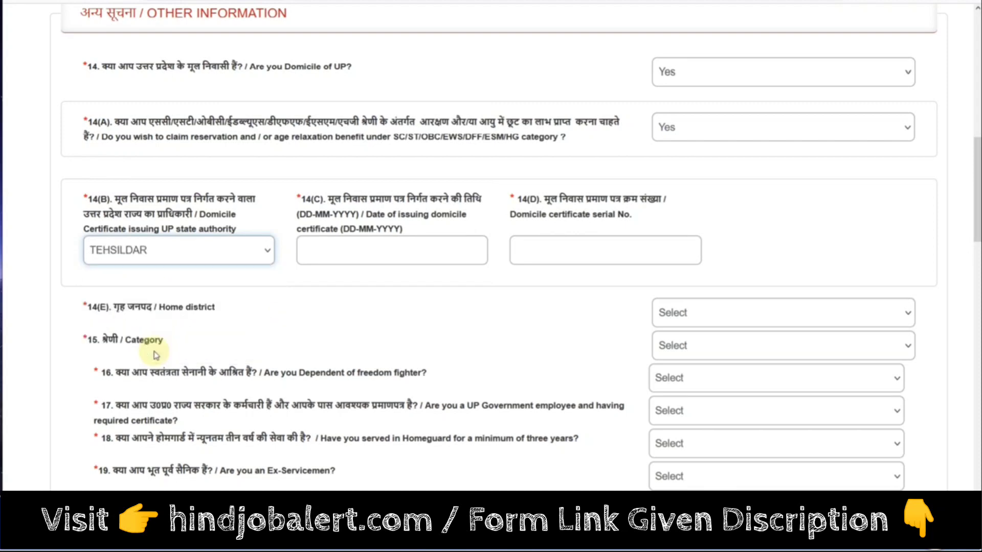
left_click(331, 245)
left_click(381, 279)
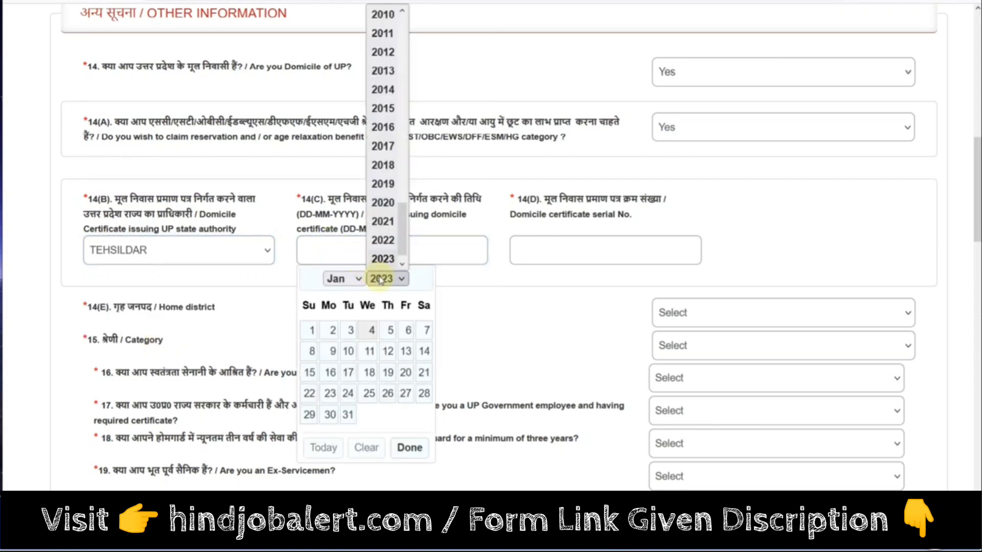
left_click(385, 229)
left_click(422, 372)
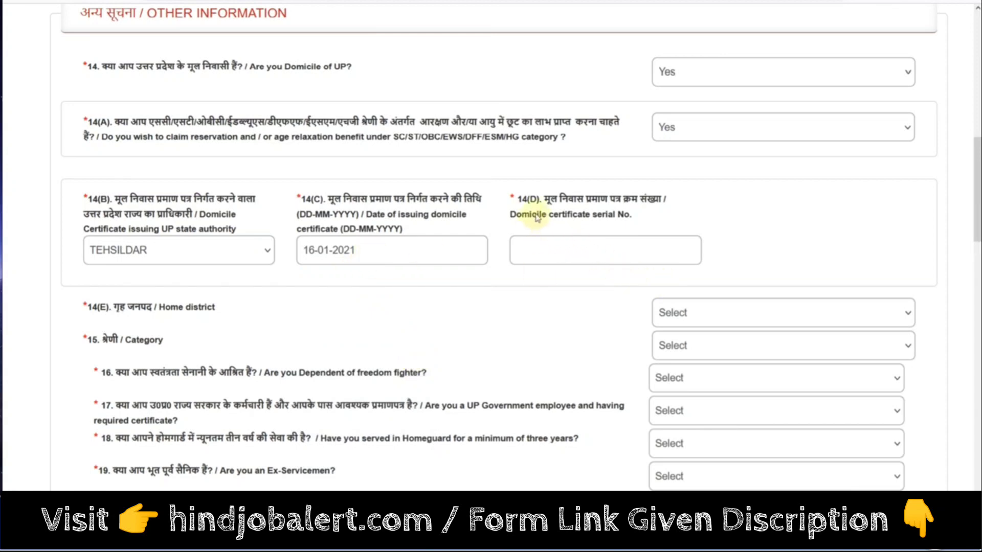
Fill in the domicile certificate serial number and choose Agra as the home district
left_click_drag(537, 217, 625, 212)
left_click(625, 219)
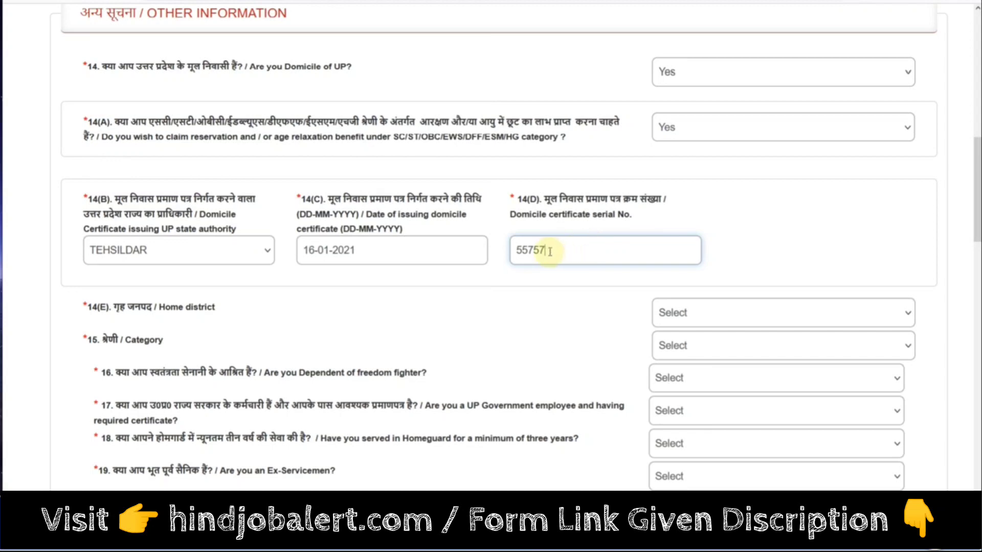
scroll(550, 252, "down", 1)
left_click(664, 240)
left_click(666, 276)
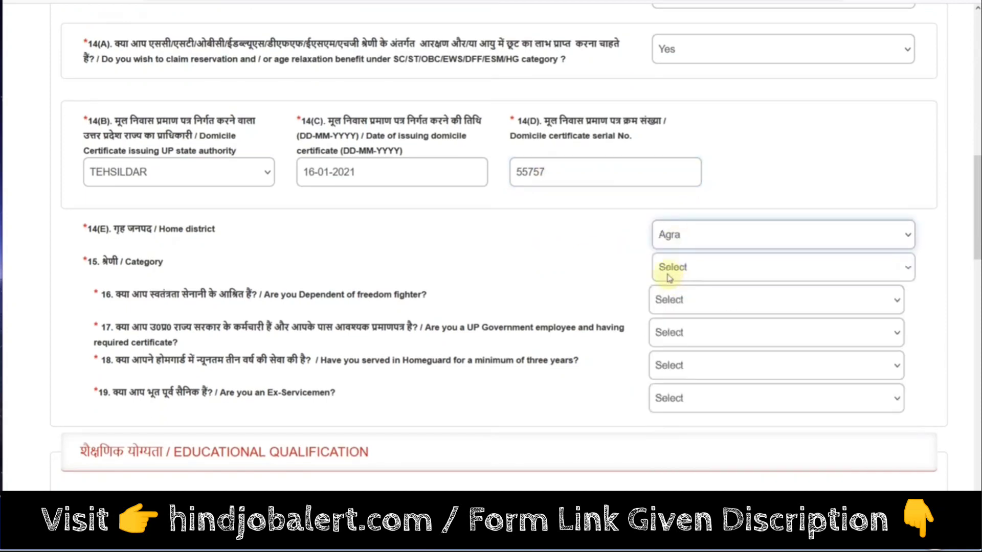
Try GENERAL and EWS as the category in question 15
left_click(669, 279)
left_click(670, 309)
scroll(612, 265, "down", 1)
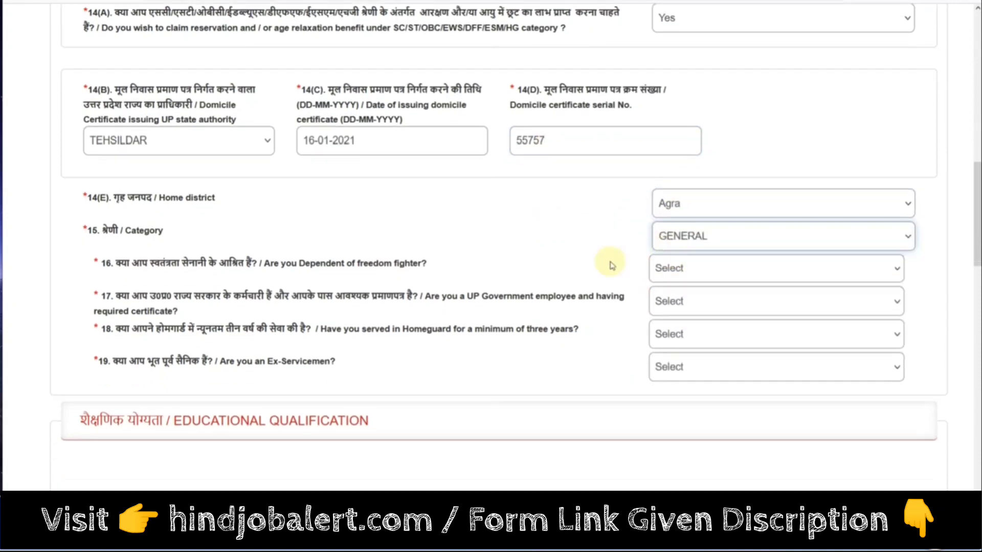
scroll(612, 266, "down", 1)
left_click(668, 190)
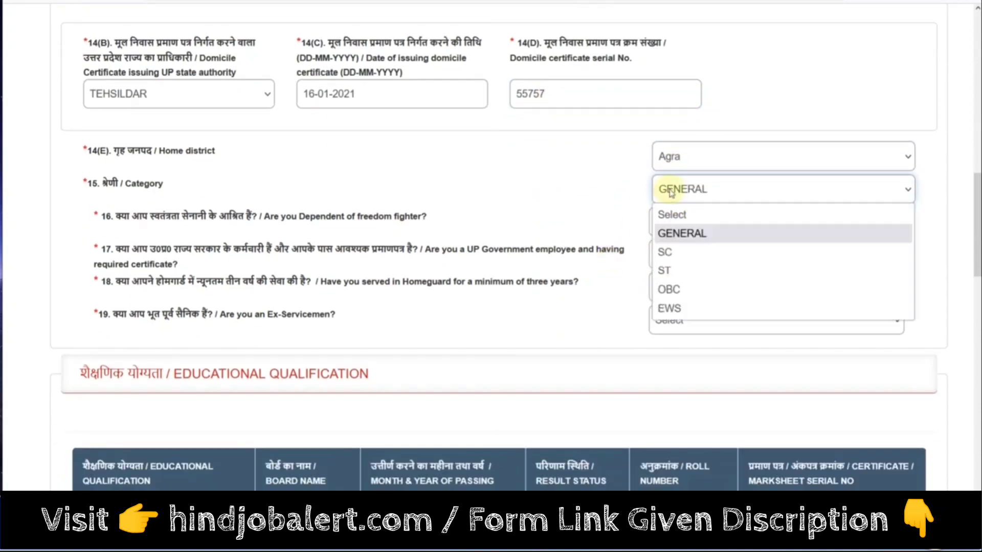
left_click(676, 308)
Look through the category certificate fields 15(A) to 15(D) for issuing authority, issue date, serial number and application number
left_click(180, 301)
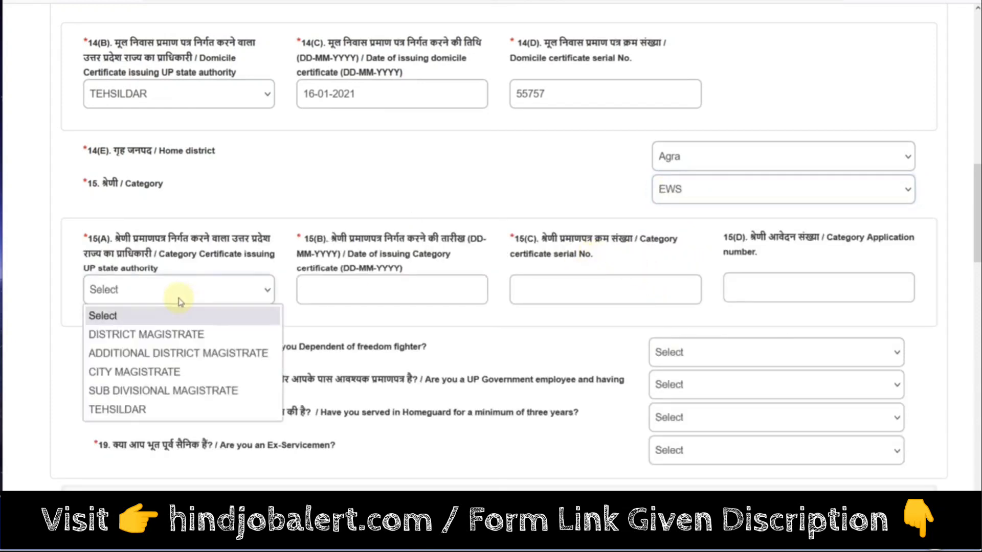
left_click(381, 299)
left_click(562, 293)
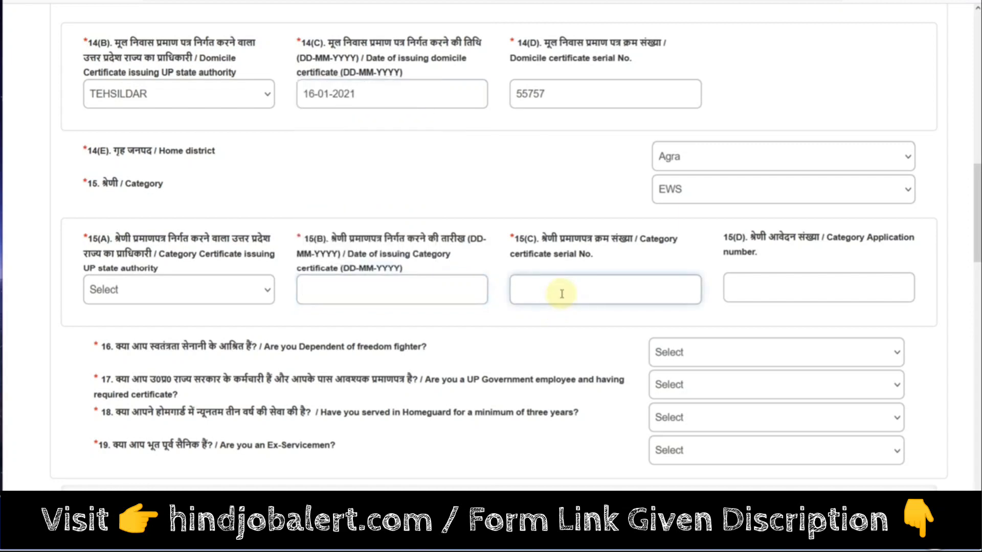
left_click(756, 291)
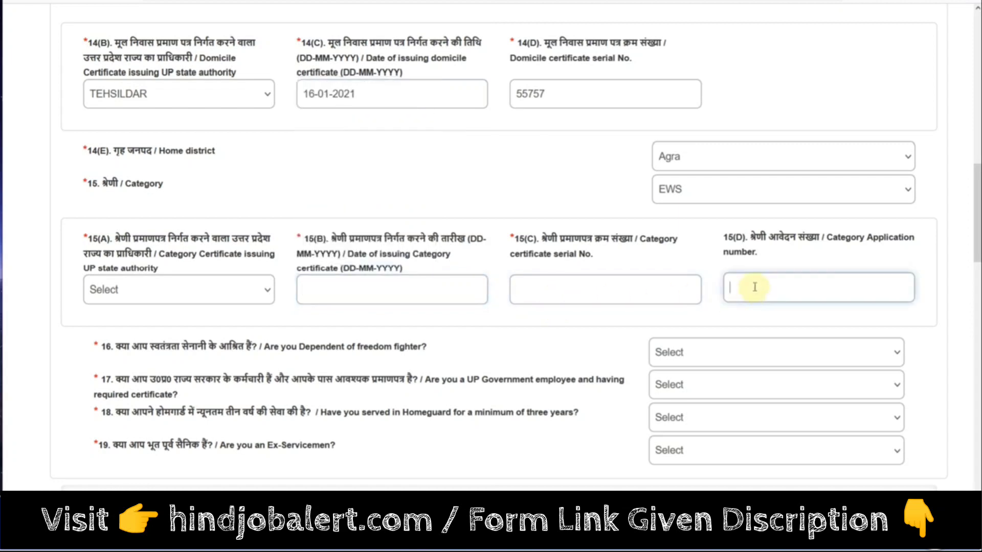
triple_click(760, 252)
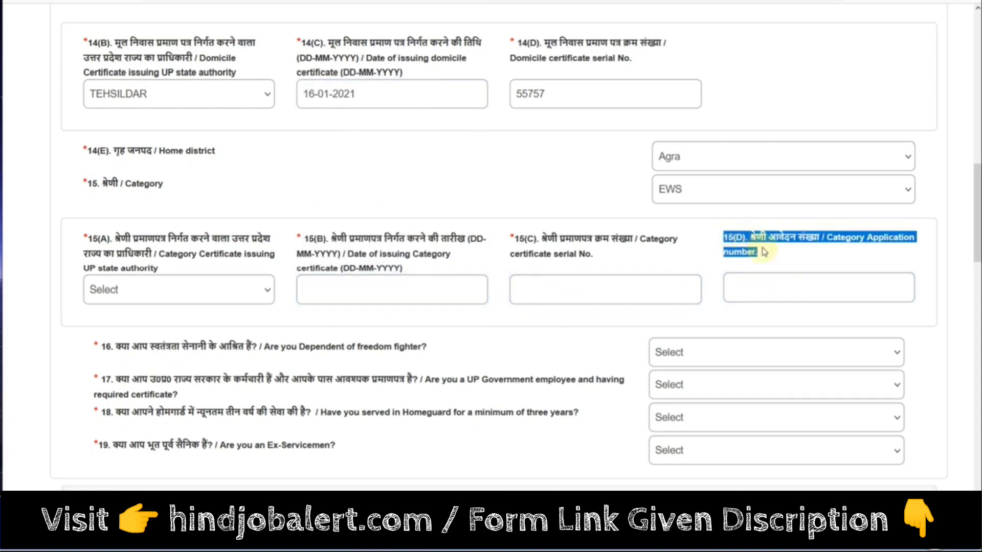
left_click(769, 275)
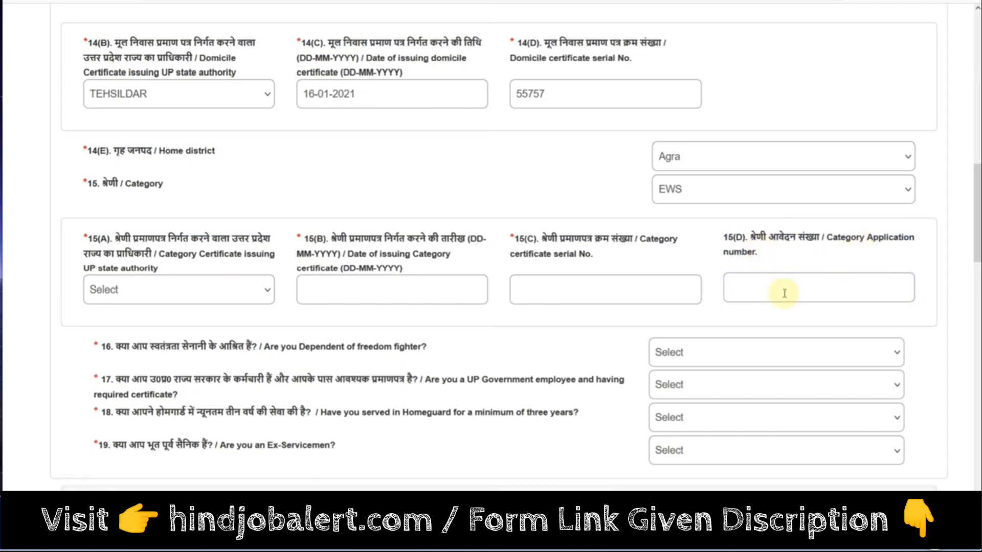
left_click(561, 282)
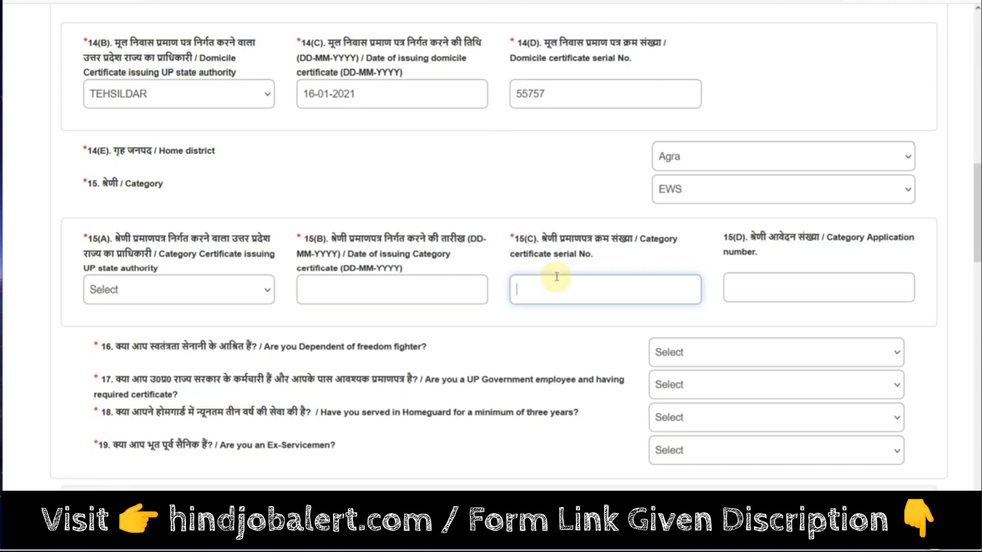
Examine the sample income and asset certificate to locate its certificate number
left_click(705, 2)
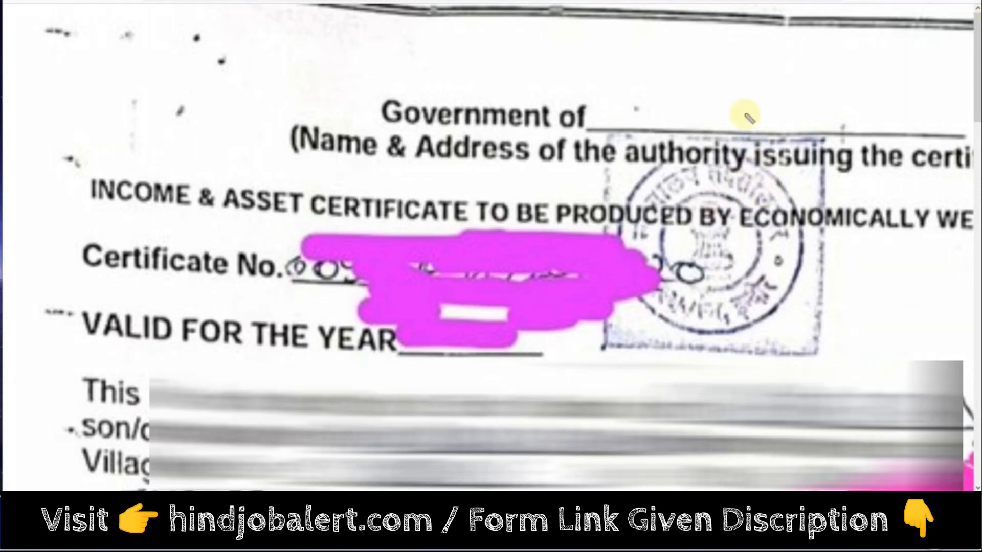
left_click_drag(132, 279, 253, 280)
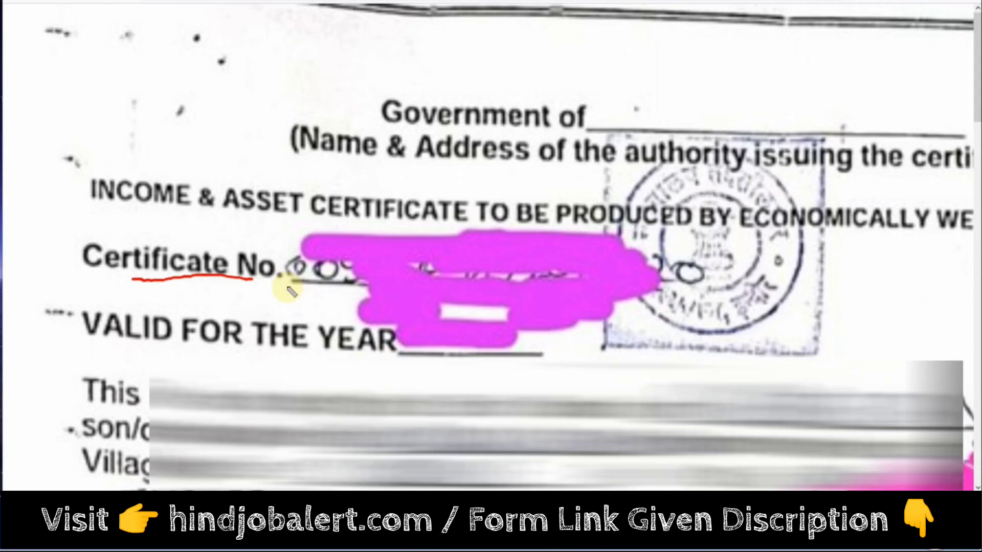
left_click_drag(796, 236, 940, 238)
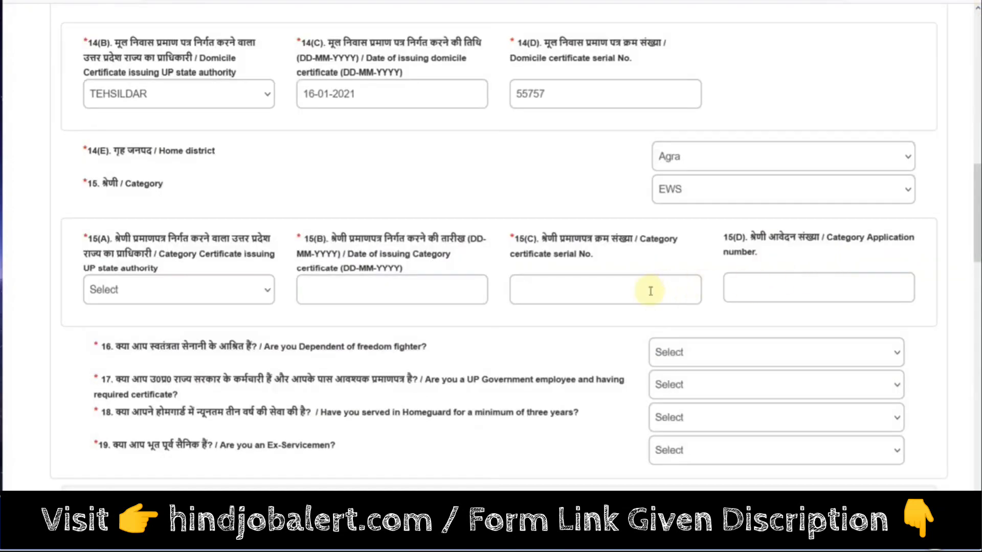
Try SC as the category, settle on OBC, and choose TEHSILDAR as the category certificate's issuing authority
left_click(693, 198)
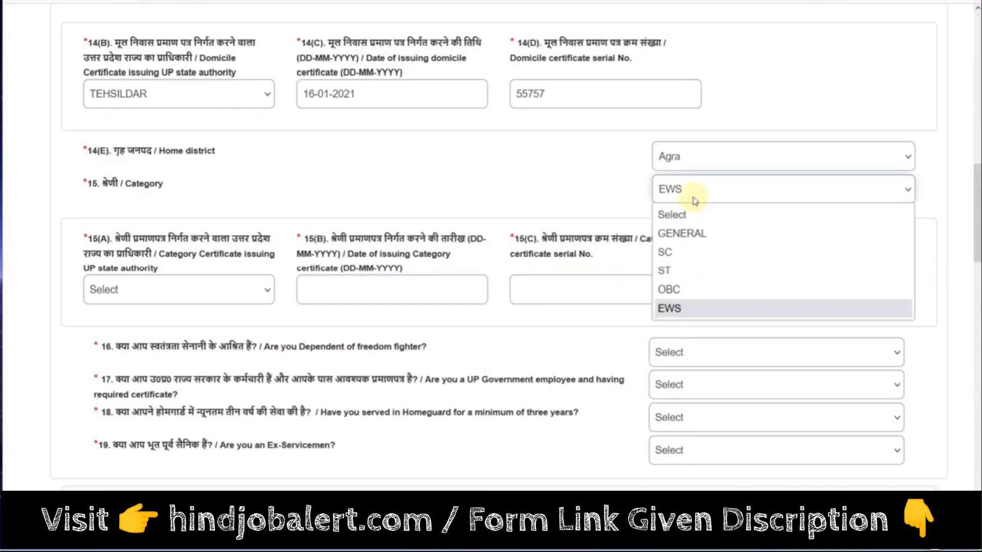
left_click(693, 252)
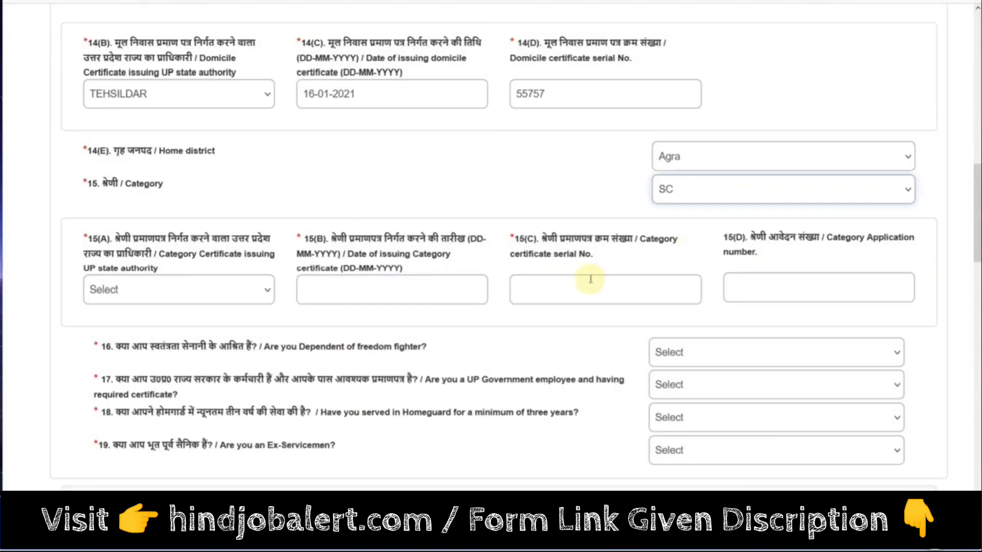
left_click(683, 198)
left_click(685, 291)
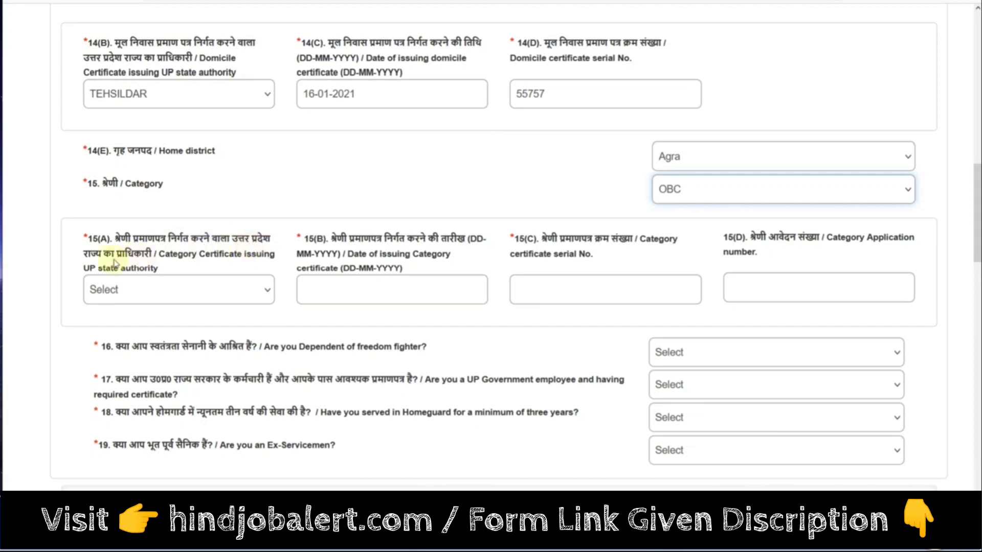
left_click(183, 291)
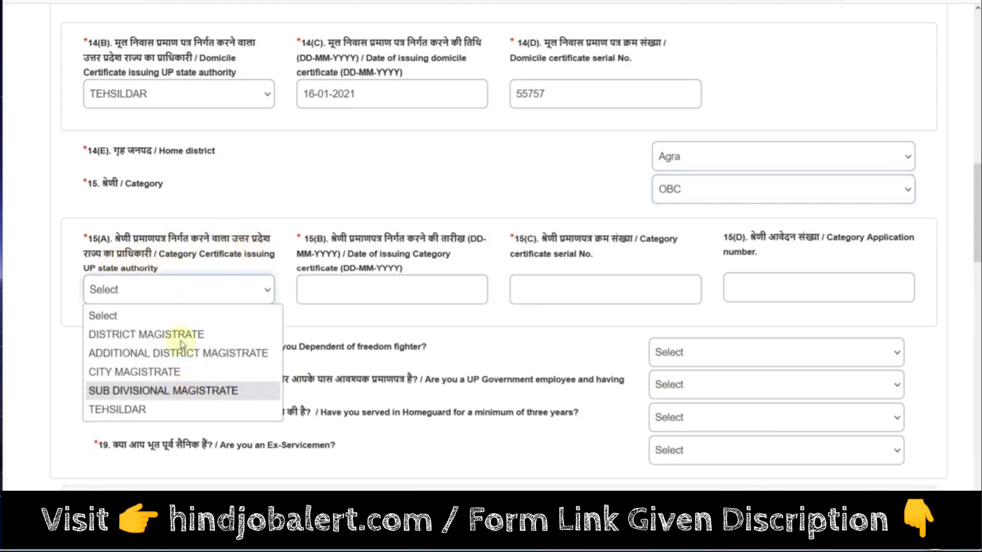
left_click(172, 409)
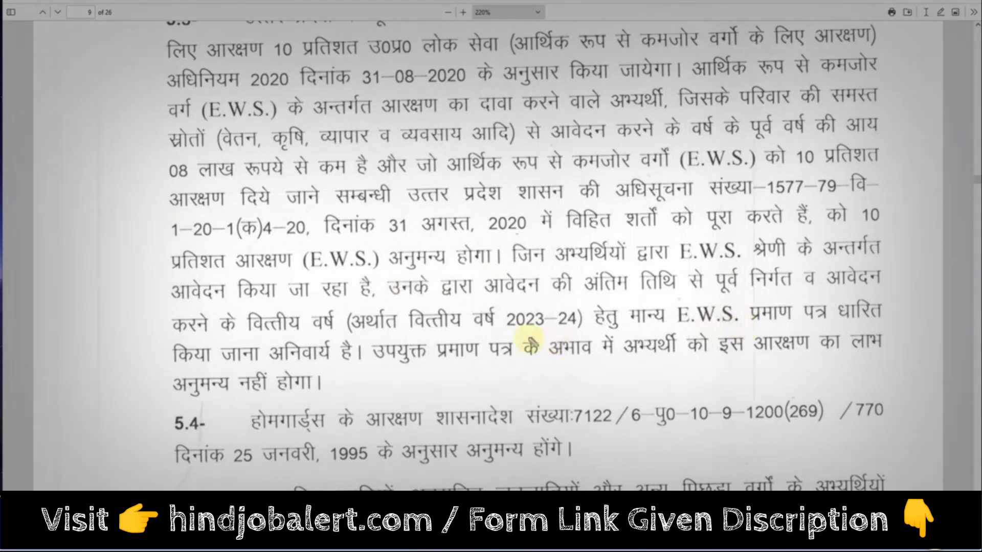
Examine the notification's validity year for EWS certificates and the point (5) issue-date rule for OBC caste certificates, underlining key phrases and clearing the marks
left_click_drag(502, 332, 568, 331)
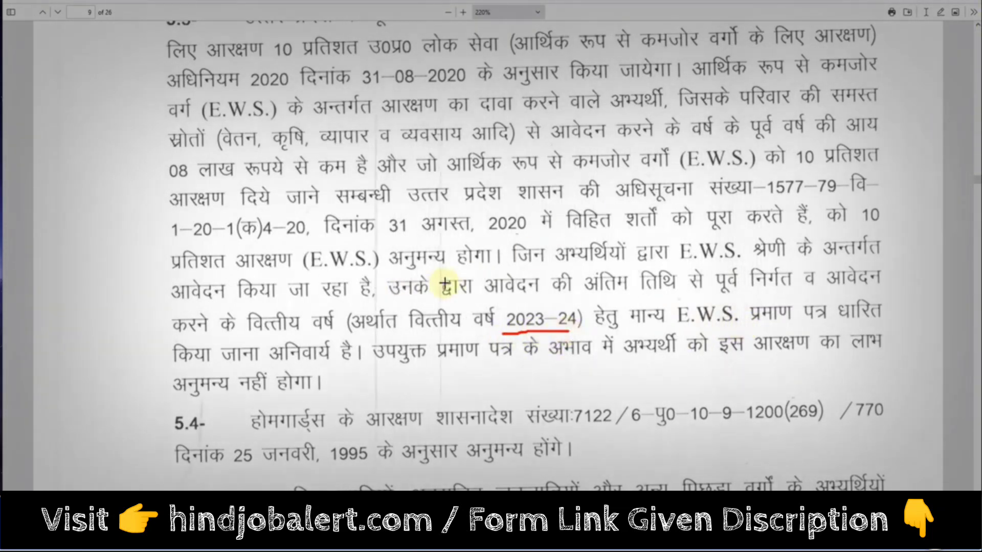
scroll(744, 280, "down", 15)
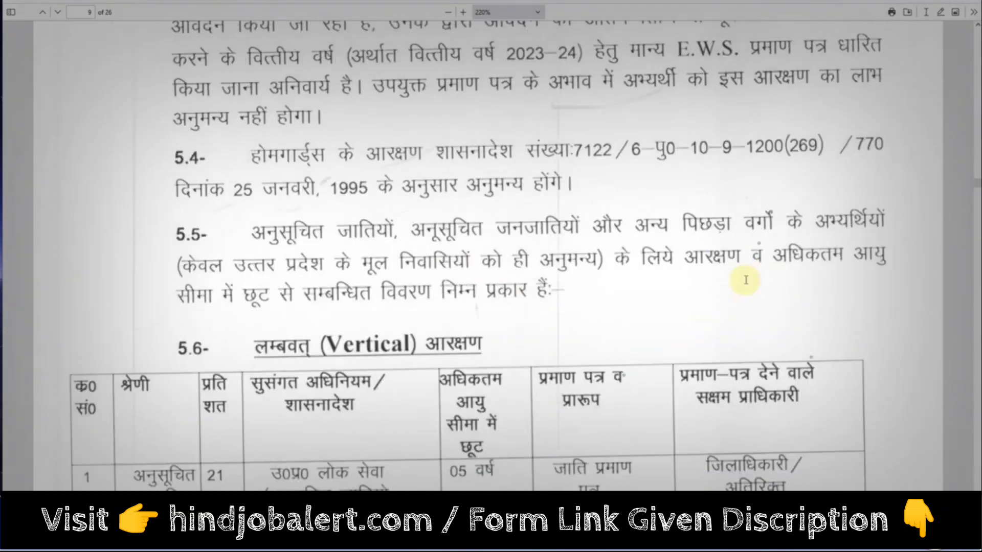
scroll(744, 280, "down", 20)
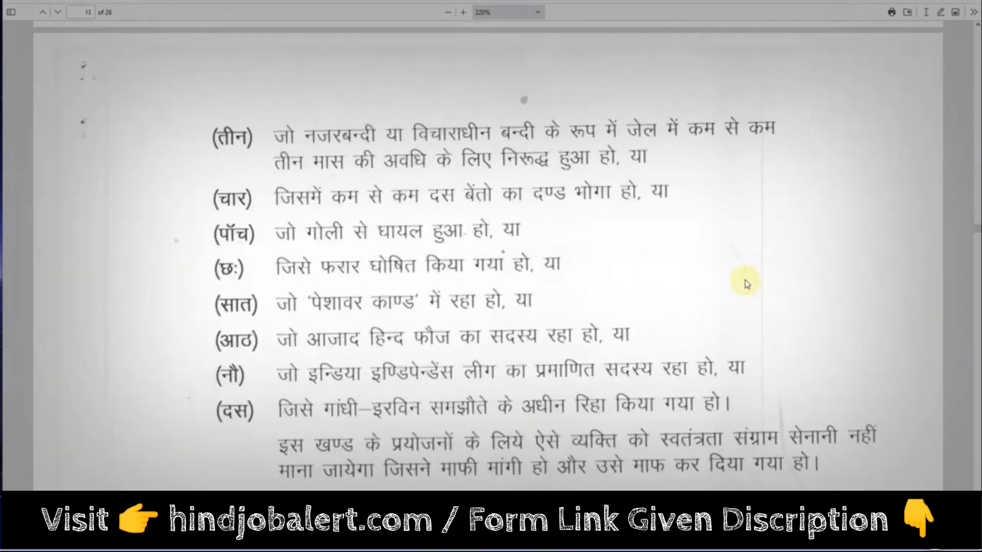
scroll(745, 280, "down", 10)
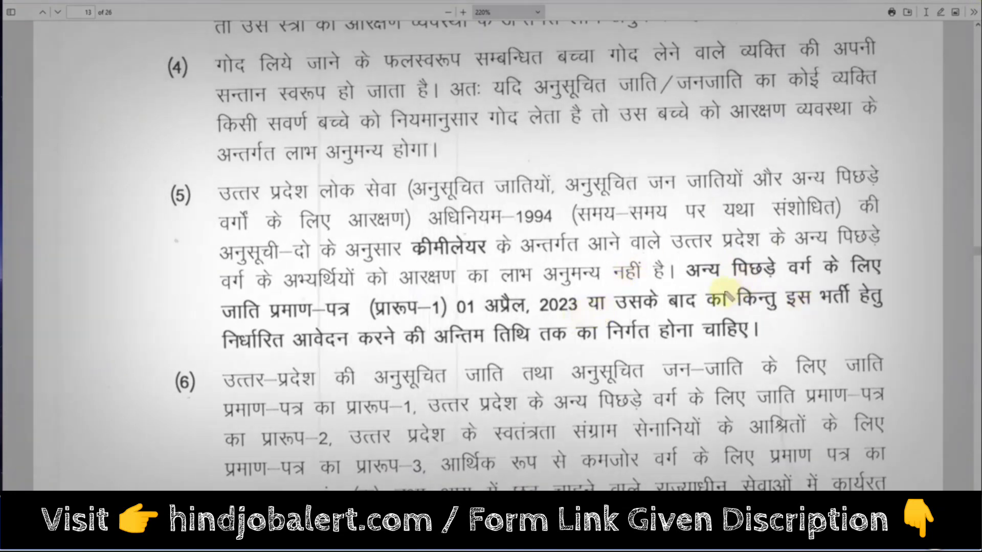
left_click_drag(700, 286, 800, 285)
left_click_drag(463, 318, 566, 318)
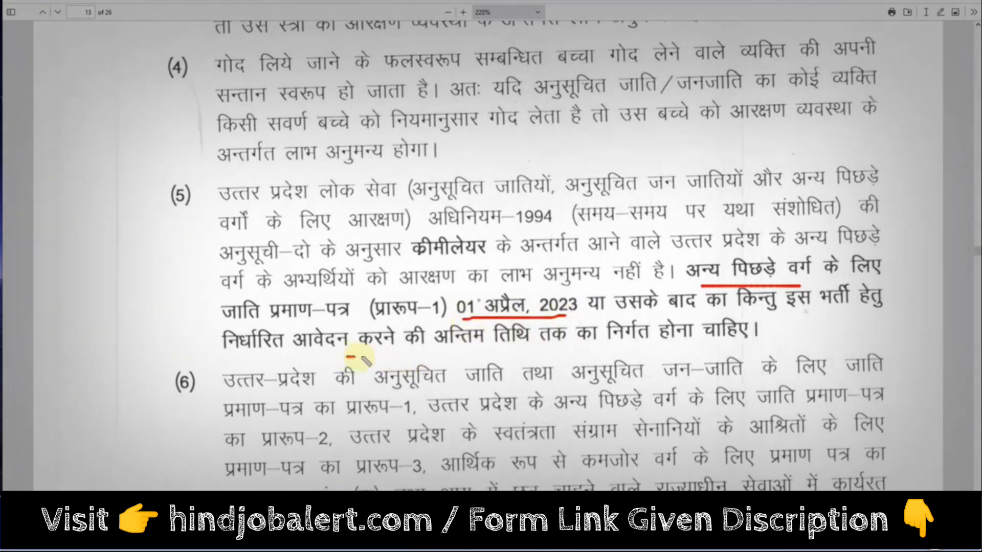
left_click_drag(346, 354, 517, 353)
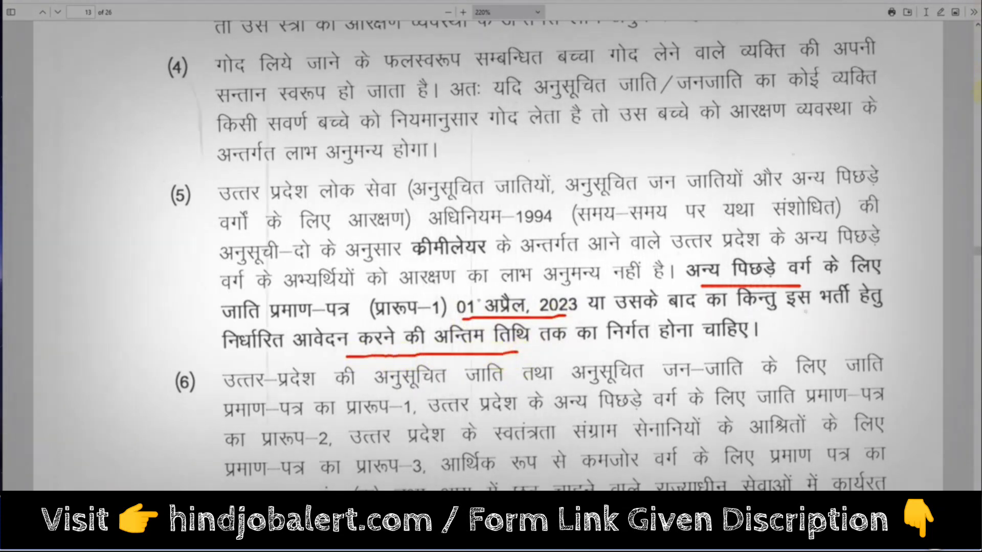
key("ctrl+z")
key("ctrl+z")
key("ctrl+z")
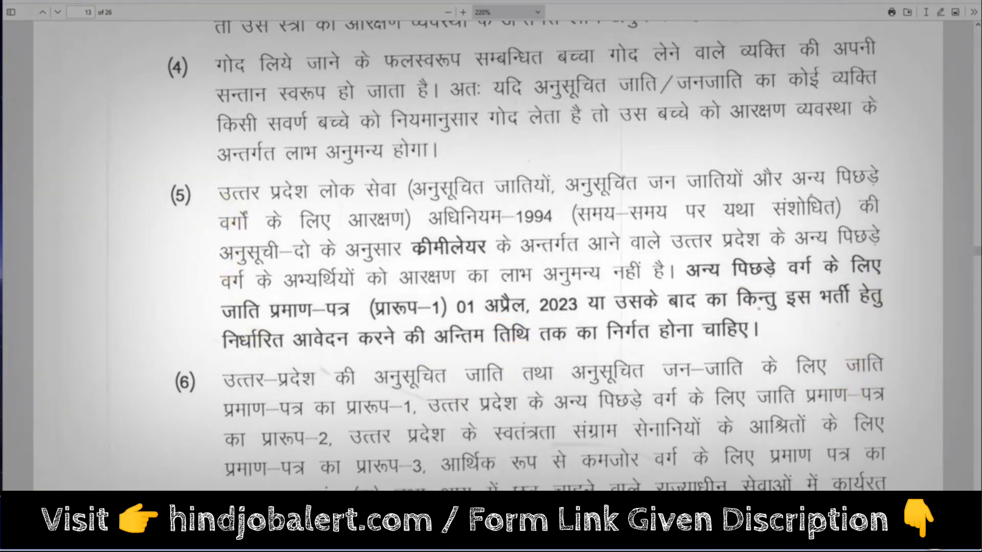
key("Escape")
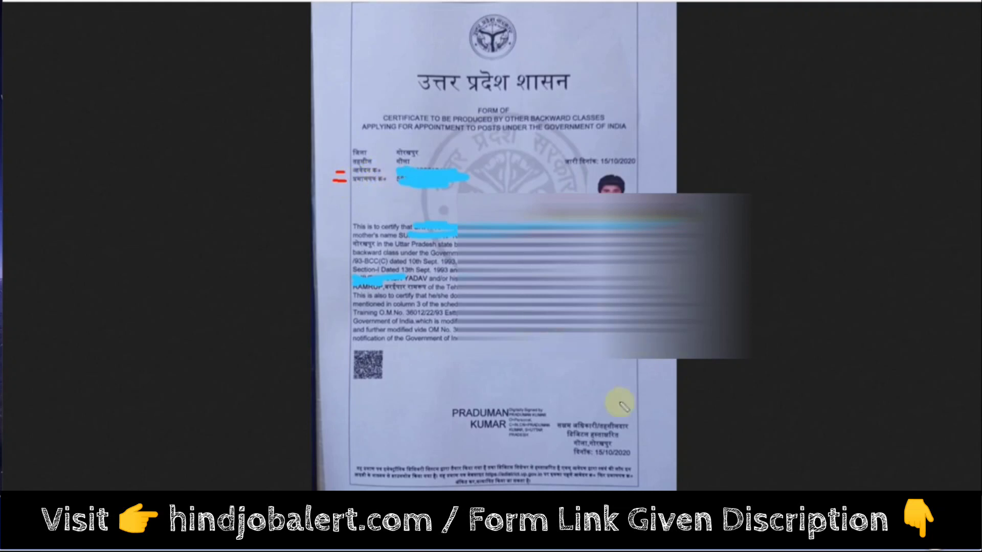
Circle the issuing authority and date block on the sample OBC certificate, and return to the application form
mouse_move(563, 413)
left_mouse_down()
mouse_move(611, 404)
mouse_move(640, 453)
mouse_move(547, 447)
mouse_move(563, 414)
left_mouse_up()
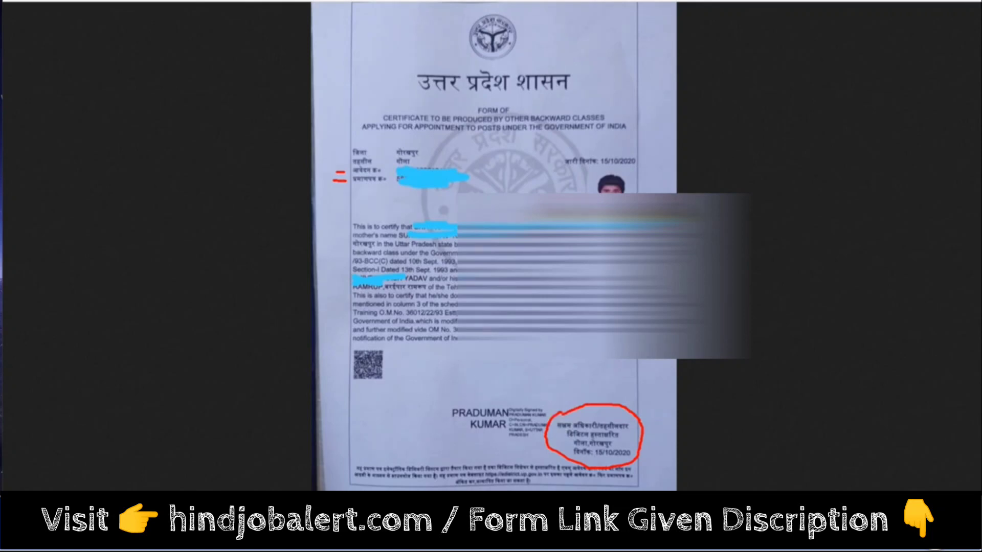
left_click(892, 7)
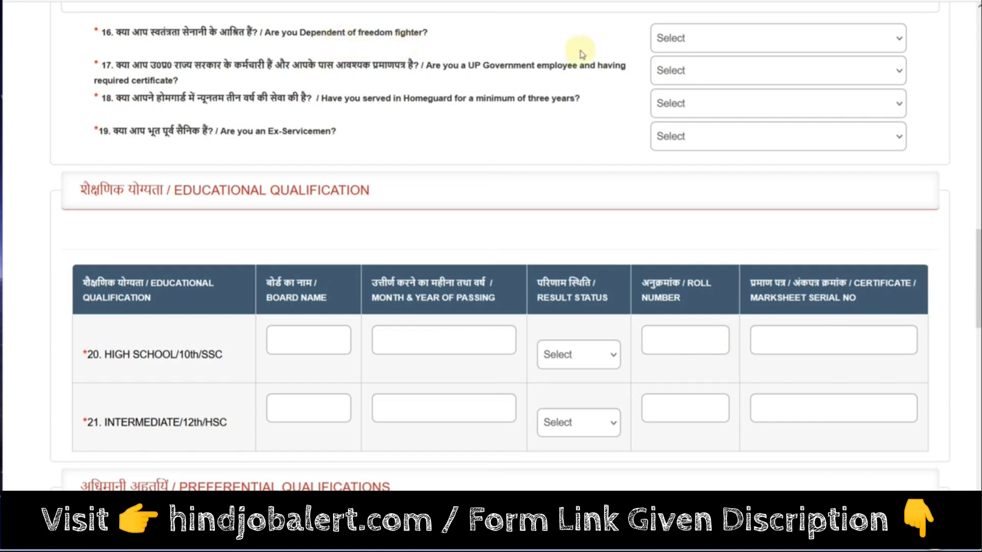
Answer No to question 16 on freedom fighter dependency; for question 17 on UP Government employment, try Yes, view its certificate fields and settle on No
left_click(658, 45)
left_click(662, 100)
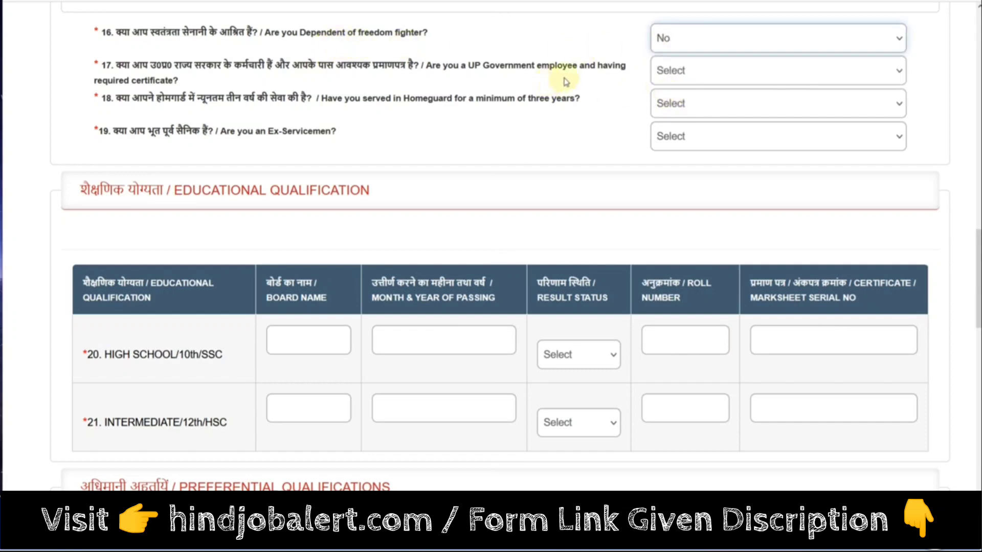
left_click(678, 87)
left_click(674, 116)
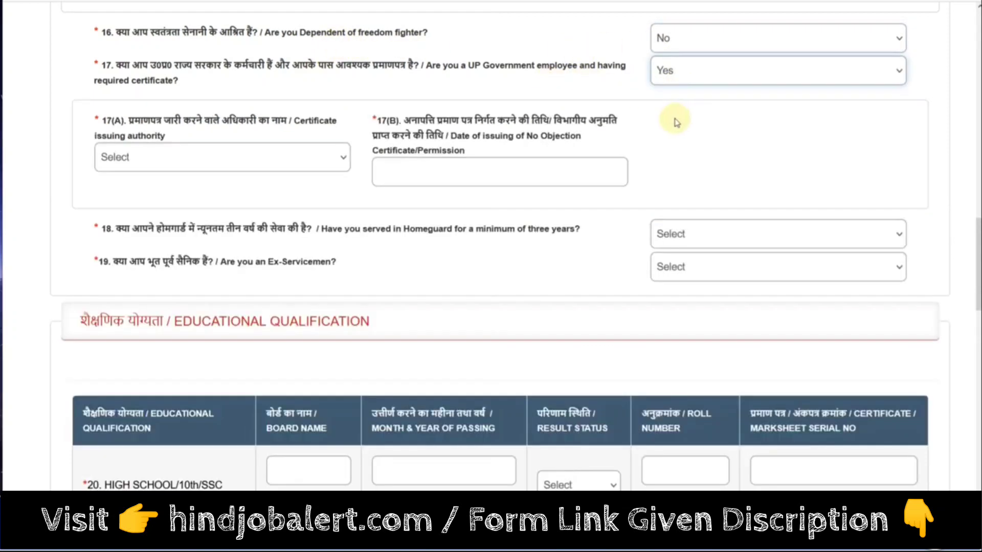
left_click(312, 162)
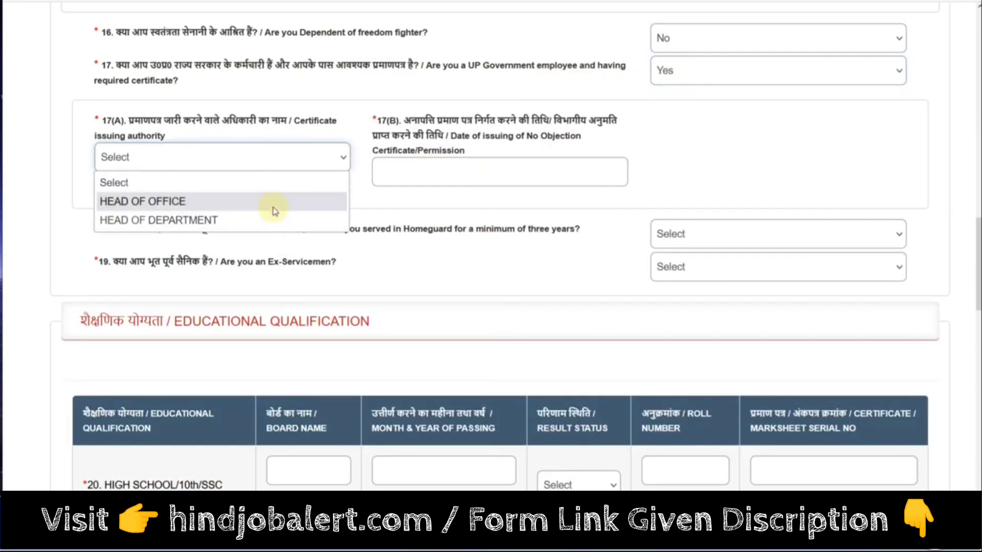
left_click(428, 196)
left_click(664, 81)
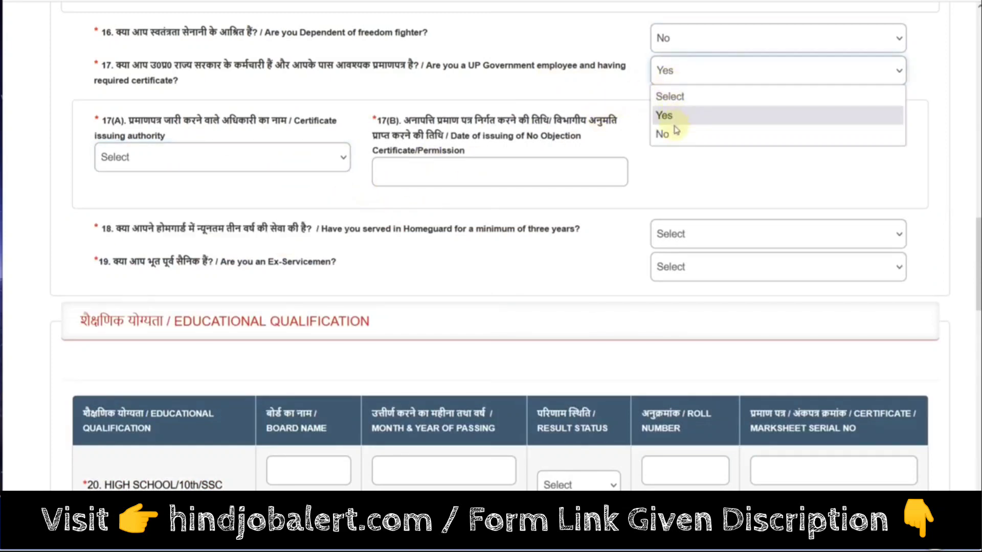
left_click(670, 132)
Try Yes for question 18 on Homeguard service, view its certificate fields, and settle on No
left_click(668, 103)
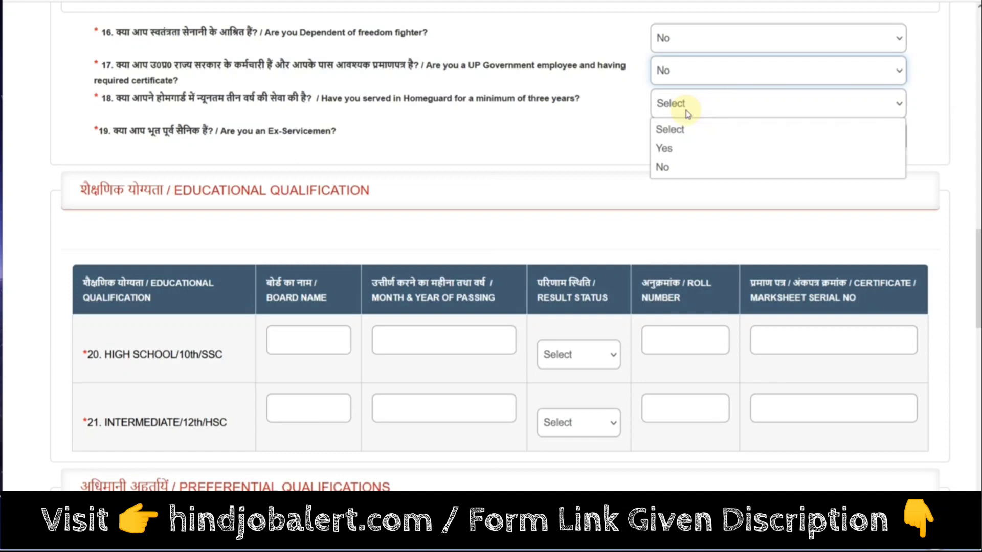
left_click(672, 149)
left_click(257, 198)
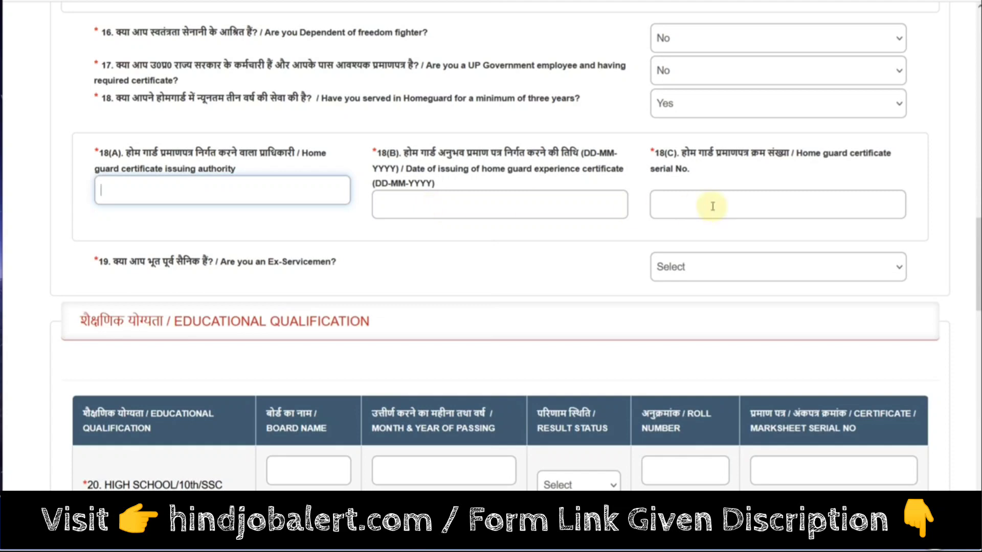
left_click(709, 105)
left_click(701, 165)
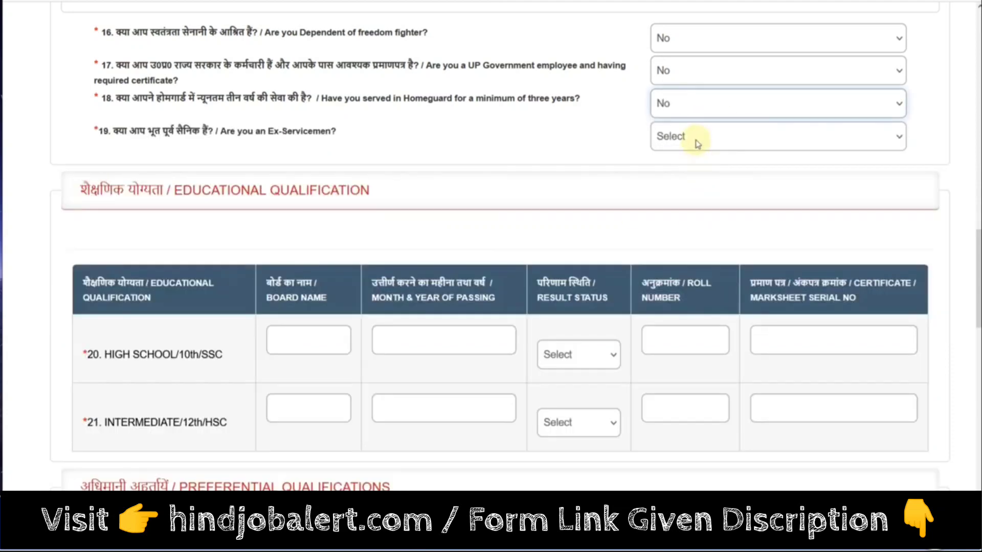
Try Yes for question 19 on ex-servicemen status, view the discharge fields 19(A) to 19(C), and settle on No
left_click(697, 144)
left_click(693, 180)
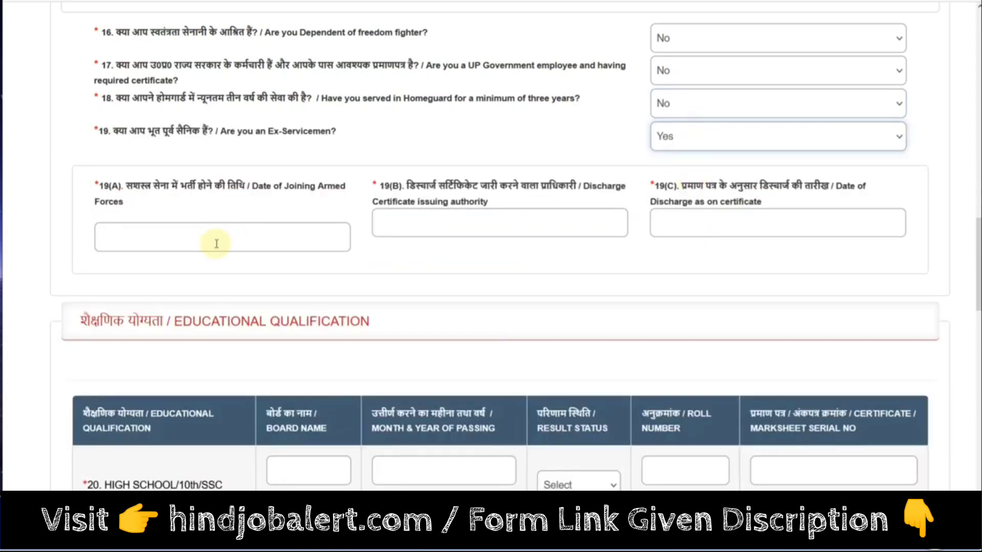
left_click(409, 224)
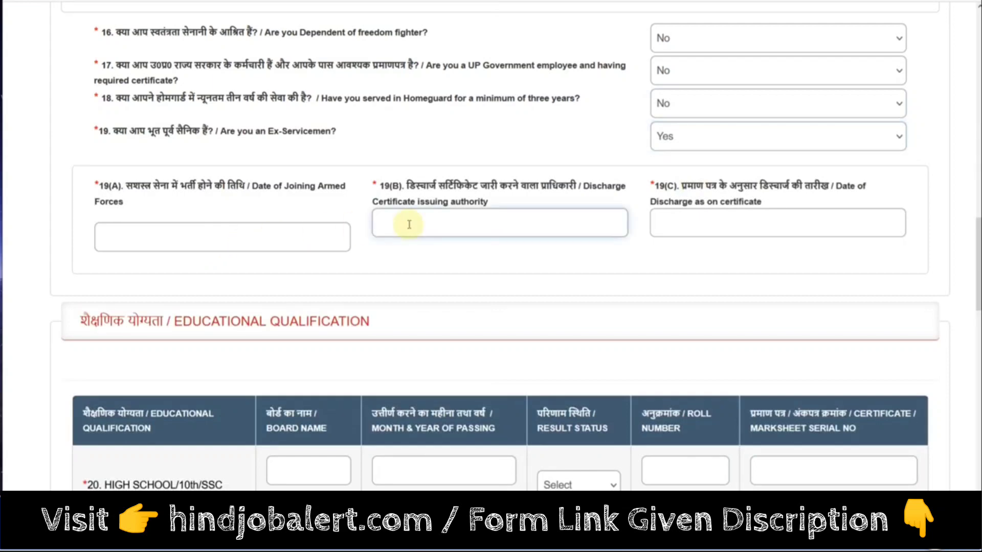
left_click(671, 143)
key("Down")
key("Return")
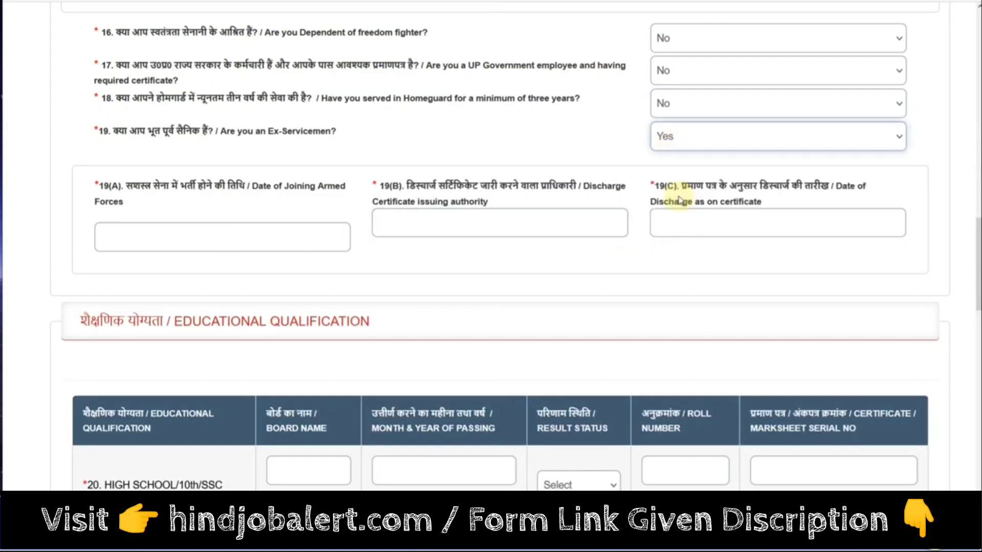
In the High School row of Educational Qualification, enter BSER as the board name and July 2017 as the passing month and year
scroll(616, 198, "down", 3)
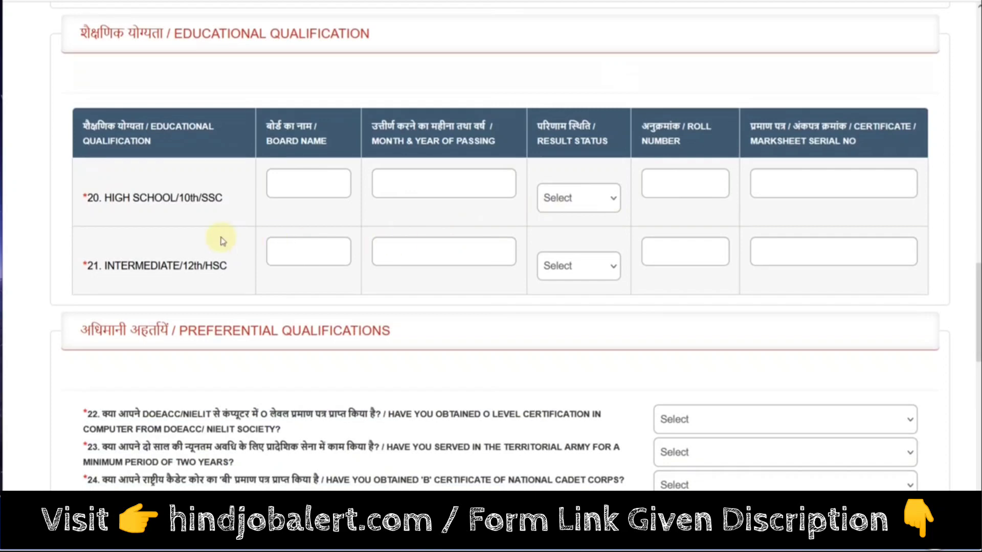
left_click_drag(120, 195, 213, 193)
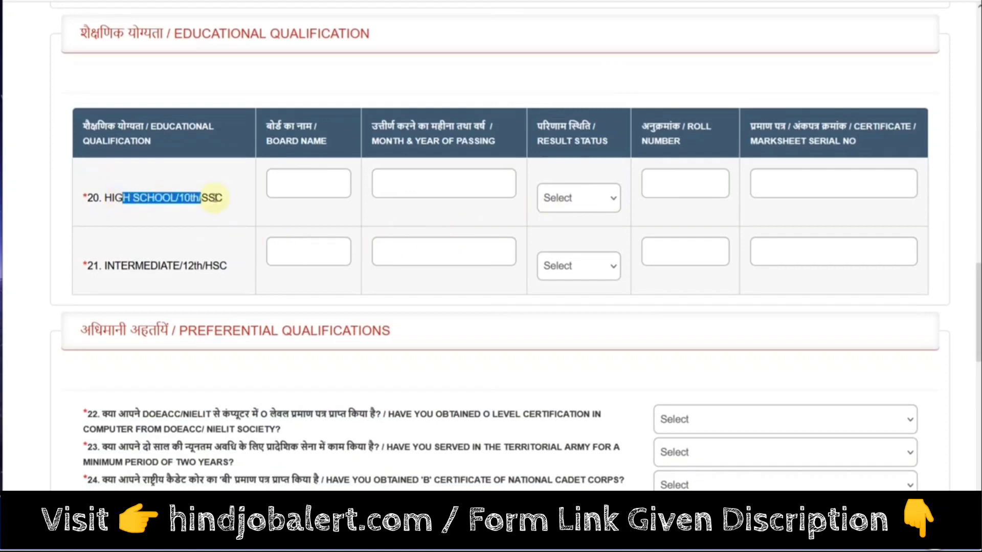
left_click(302, 190)
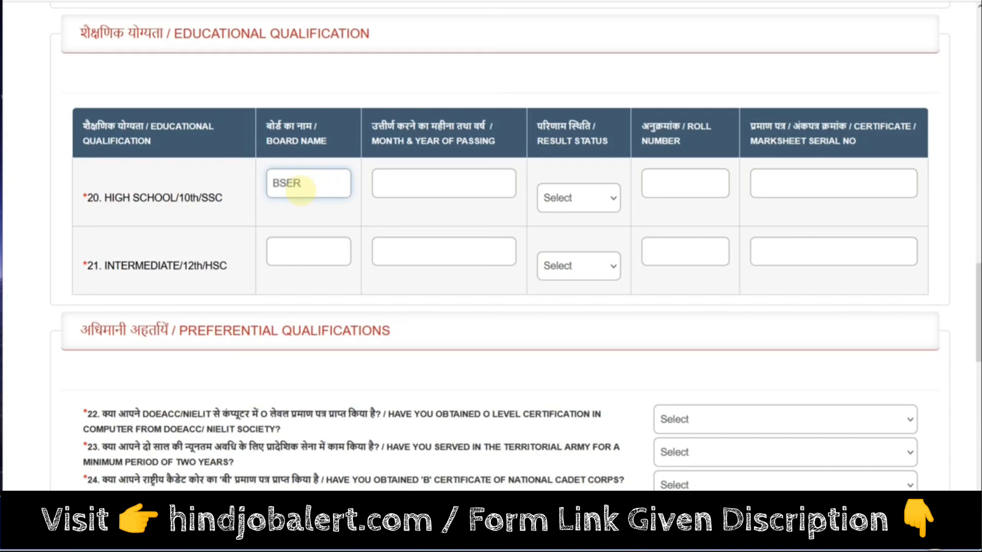
left_click(394, 190)
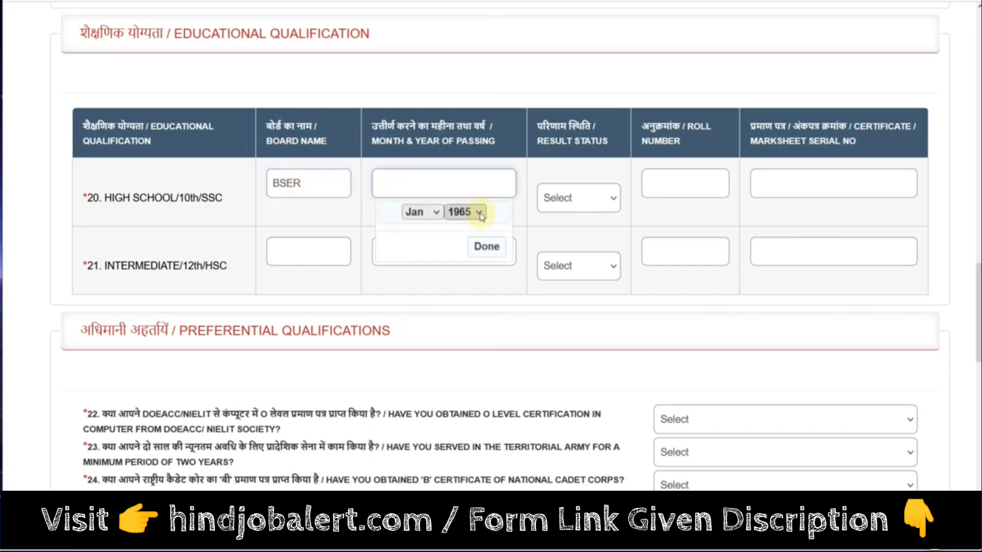
left_click(462, 211)
scroll(474, 308, "down", 15)
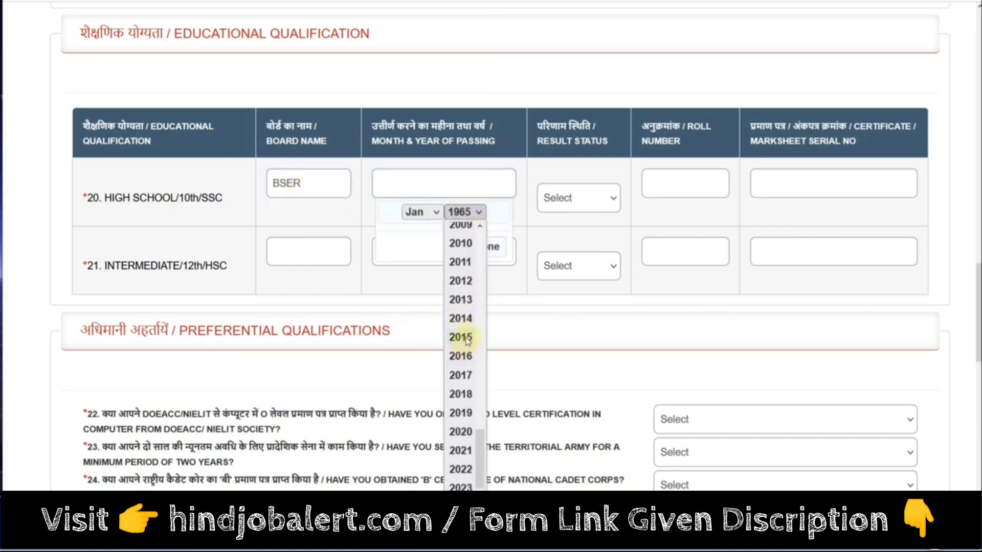
left_click(466, 374)
left_click(424, 212)
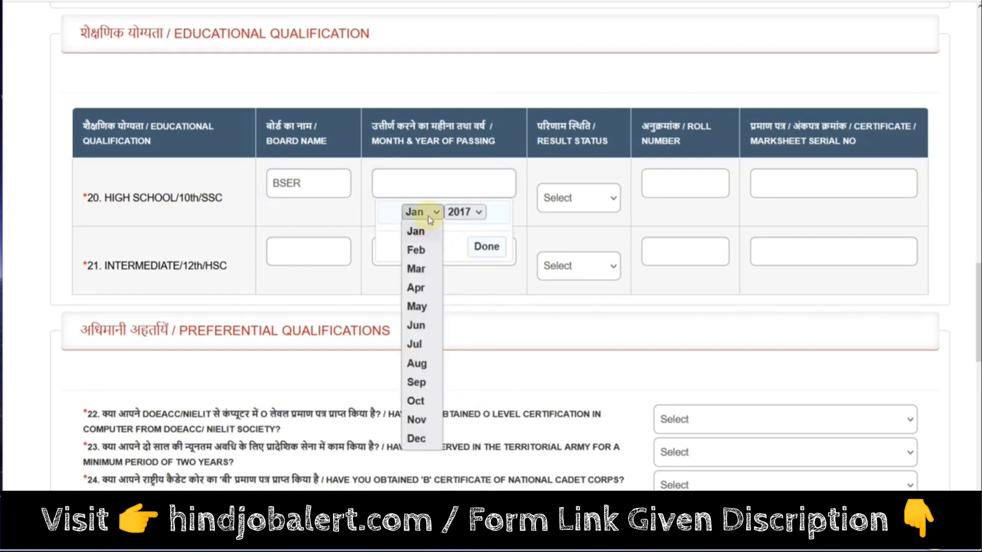
left_click(426, 345)
left_click(480, 247)
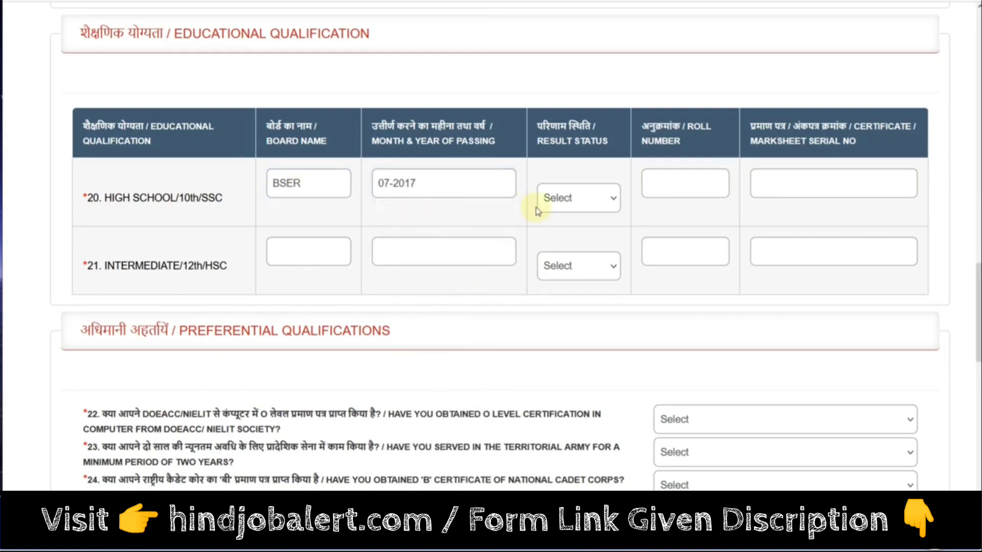
Set the High School result status to PASS and fill in the roll number and the certificate/marksheet serial number
left_click(565, 204)
left_click(555, 242)
left_click(661, 189)
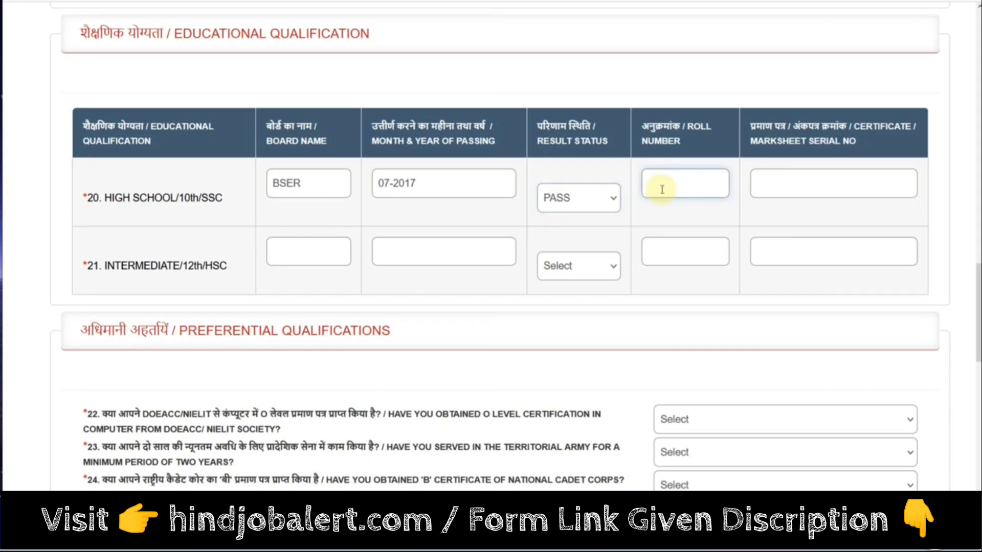
type("5464")
left_click(775, 180)
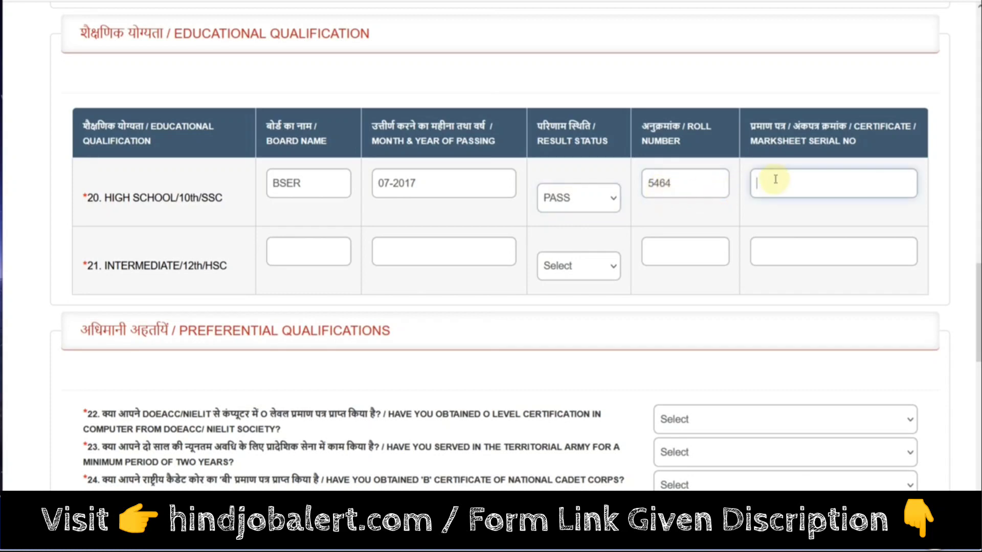
type("646464")
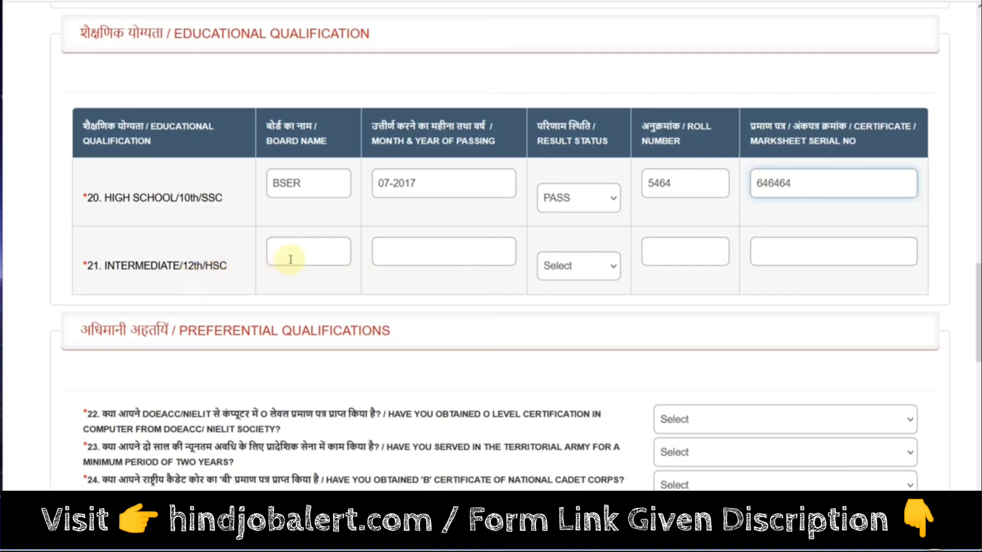
Look through the Intermediate row's fields for passing date, result status, roll number, certificate serial number and board name
left_click(411, 255)
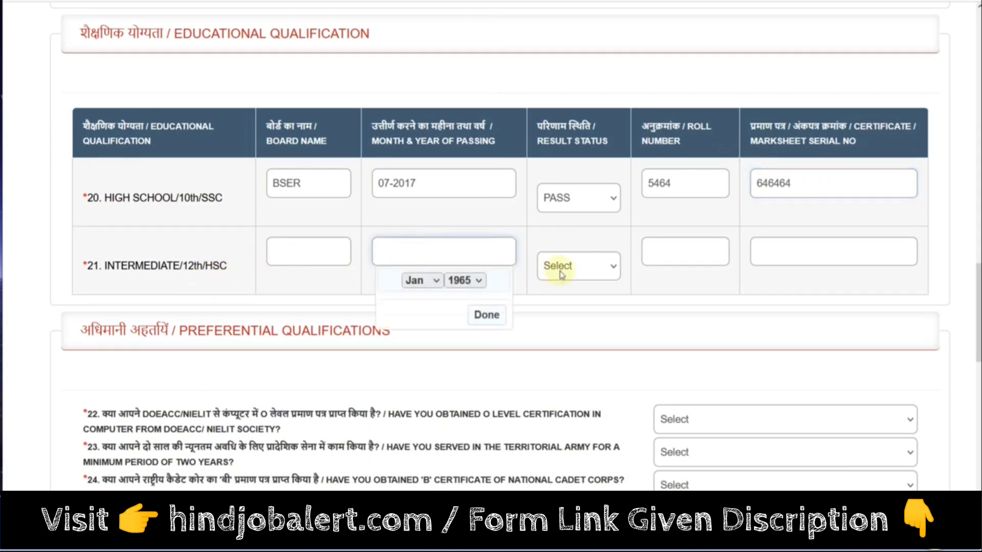
left_click(563, 267)
left_click(670, 263)
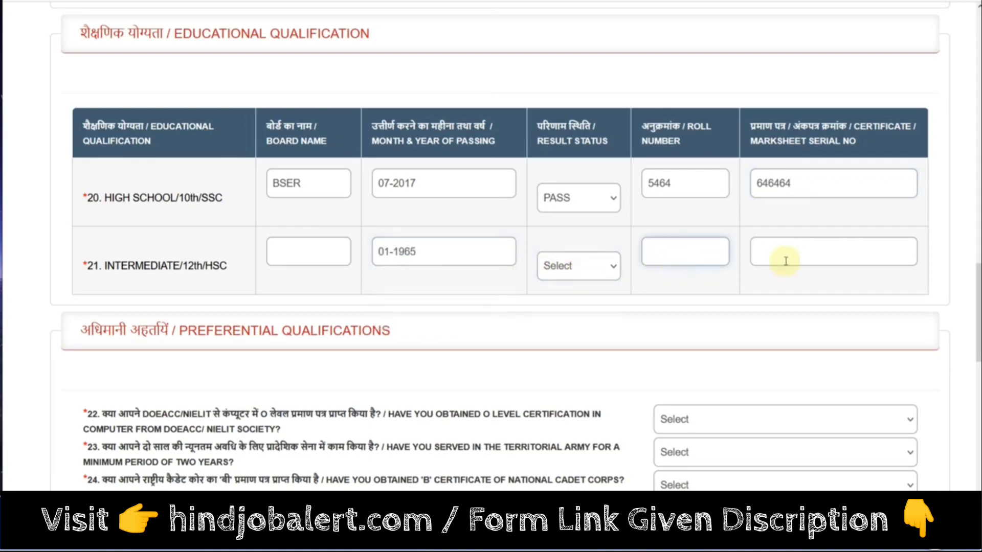
left_click(782, 259)
left_click(293, 279)
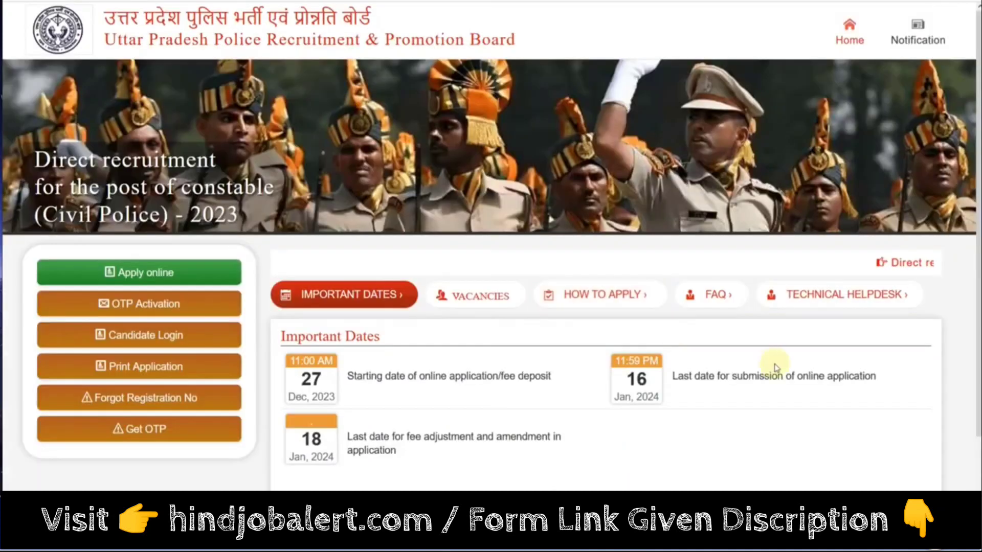
Open the query page from the Technical Helpdesk section of the UP Police recruitment home page
scroll(787, 368, "down", 1)
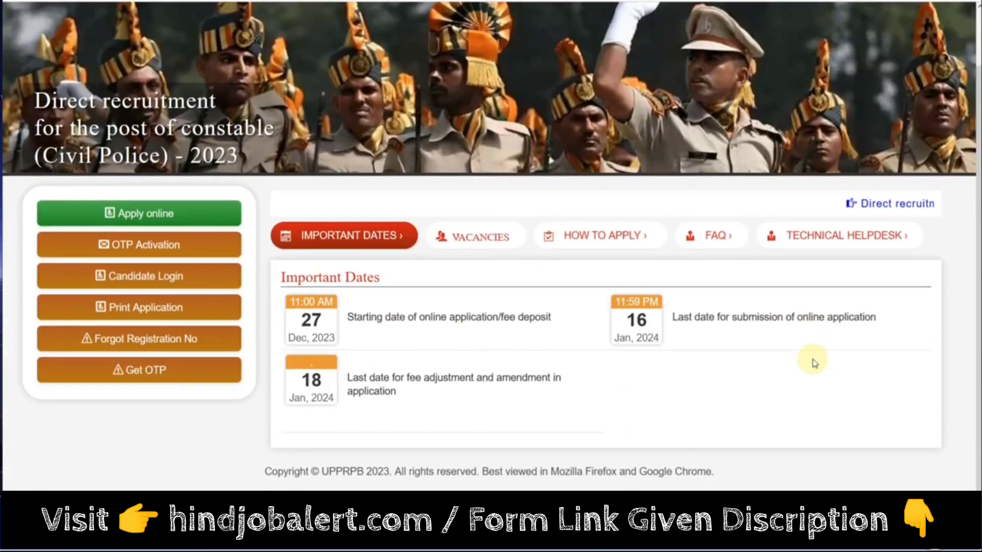
left_click(849, 250)
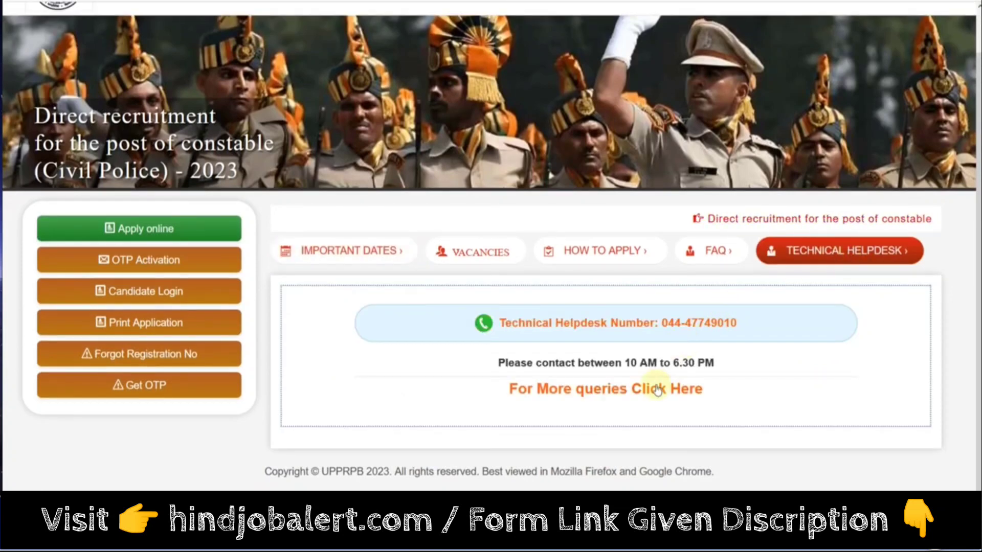
left_click(632, 392)
Choose Others as the query and look over the Post Your Query form's fields and reference image upload
left_click(491, 263)
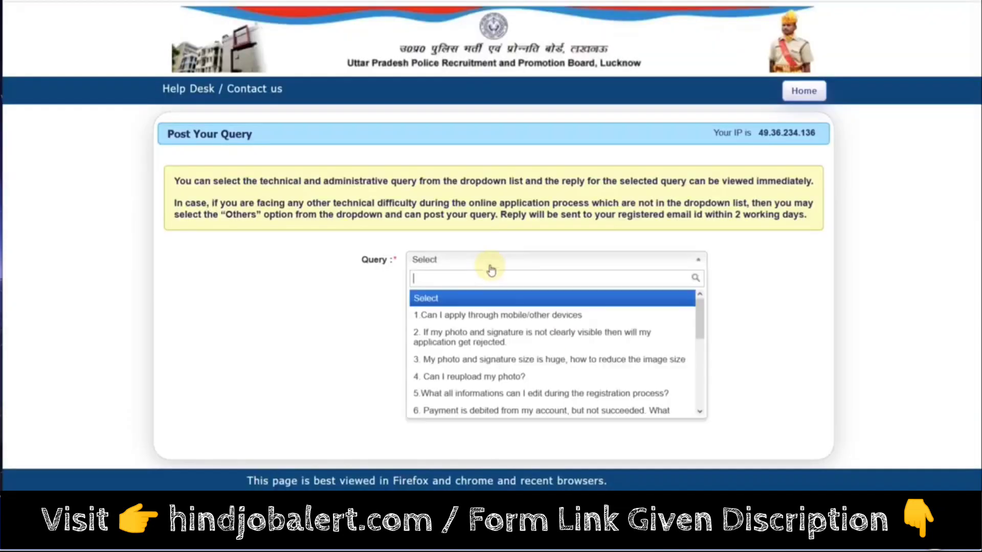
scroll(532, 378, "down", 3)
left_click(526, 403)
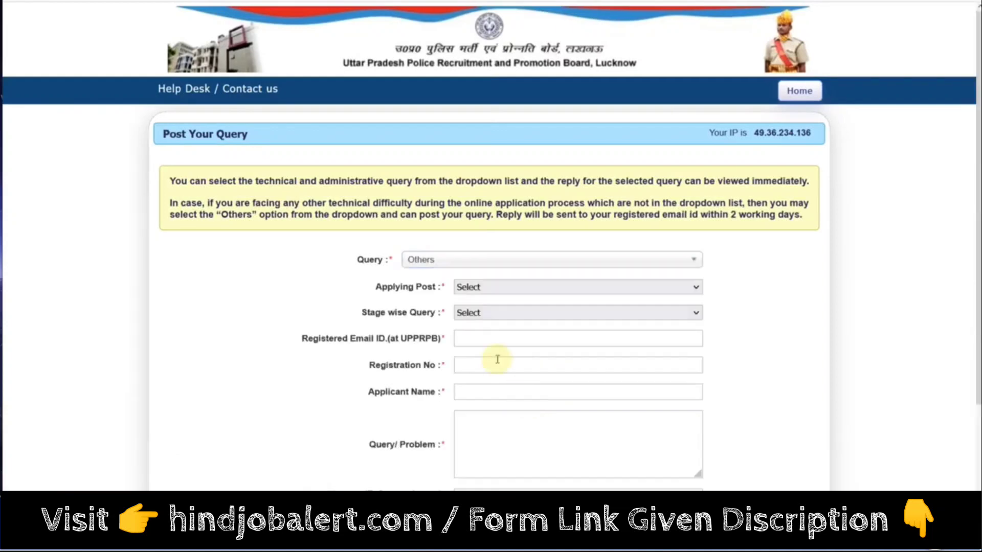
scroll(496, 332, "down", 1)
scroll(495, 314, "down", 2)
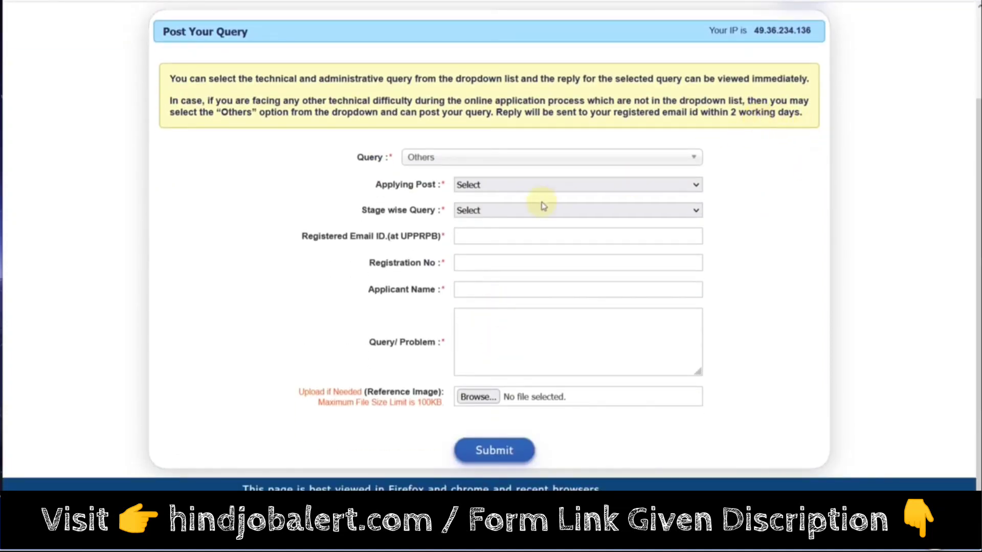
scroll(543, 206, "up", 2)
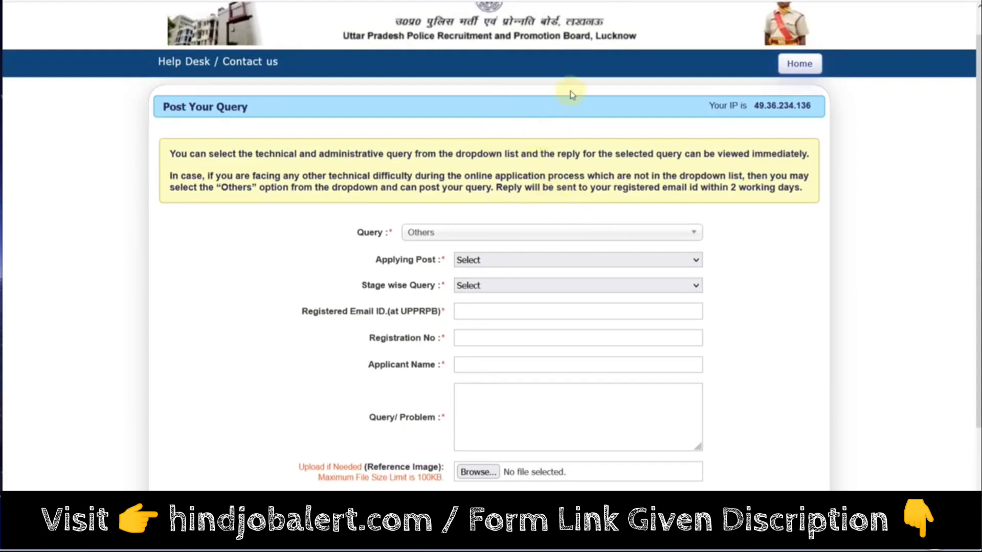